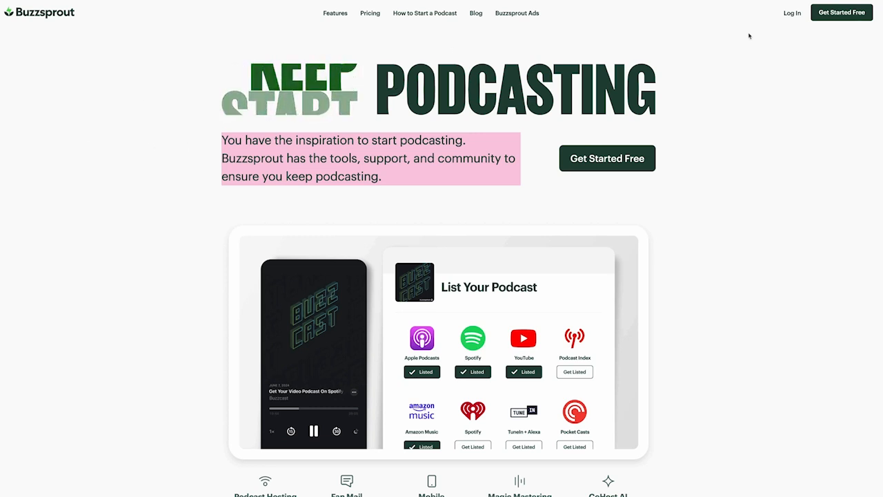
Start a free Buzzsprout sign-up from the homepage
{"action": "left_click", "coordinate": [840, 14]}
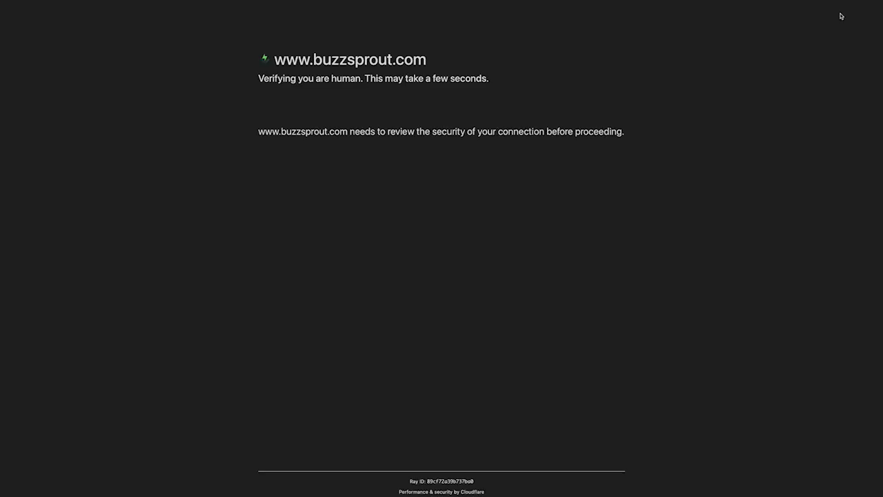
Pass the human check, then submit a first name and e-mail to create the podcast account
{"action": "left_click", "coordinate": [271, 111]}
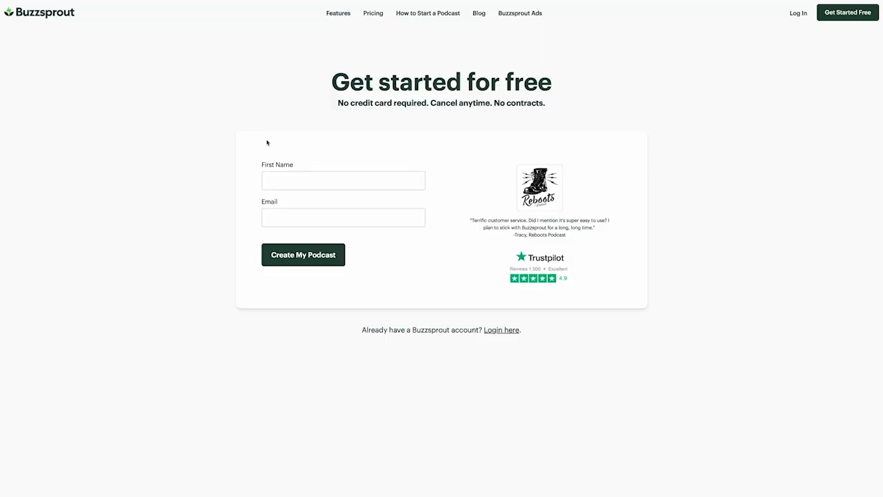
{"action": "left_click", "coordinate": [319, 182]}
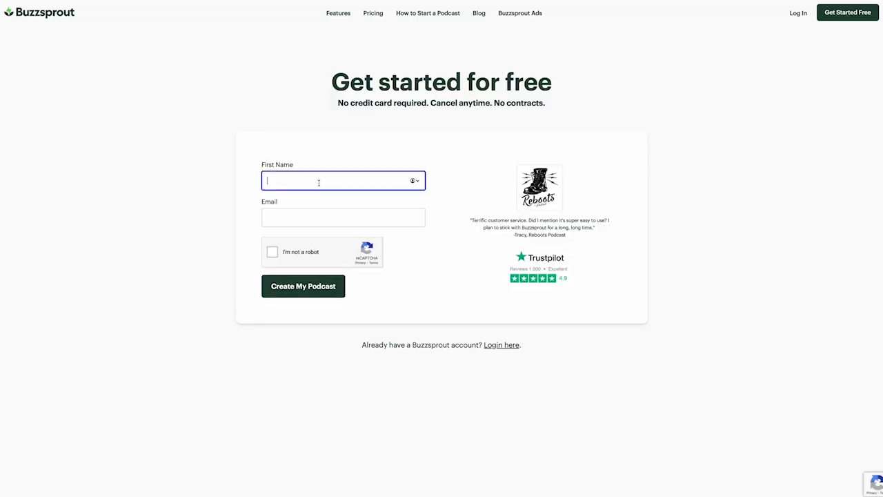
{"action": "type", "text": "Amiya"}
{"action": "left_click", "coordinate": [305, 216]}
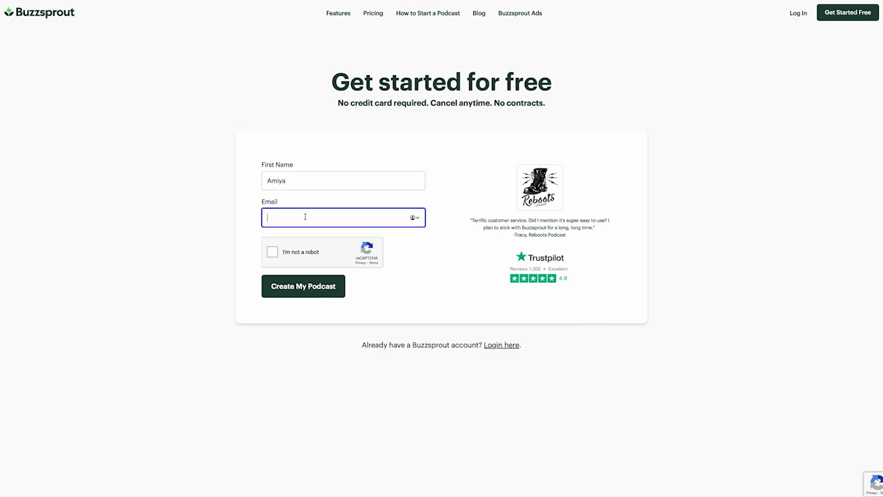
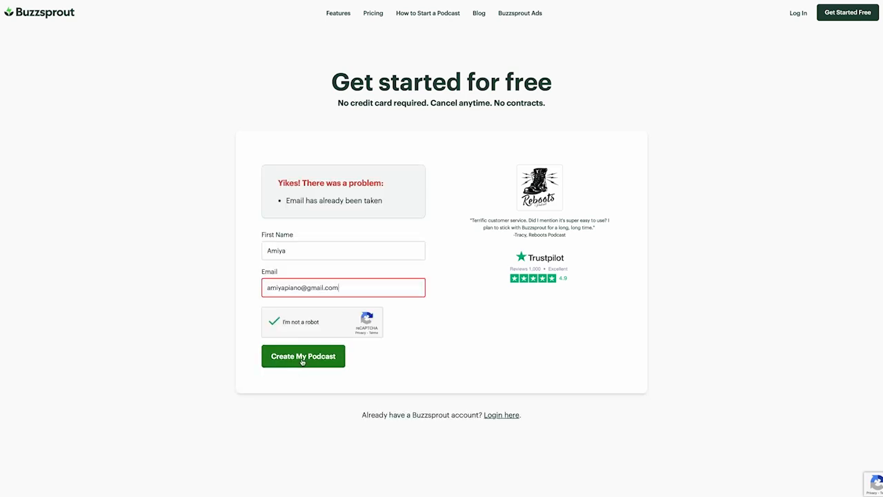
{"action": "left_click", "coordinate": [306, 357]}
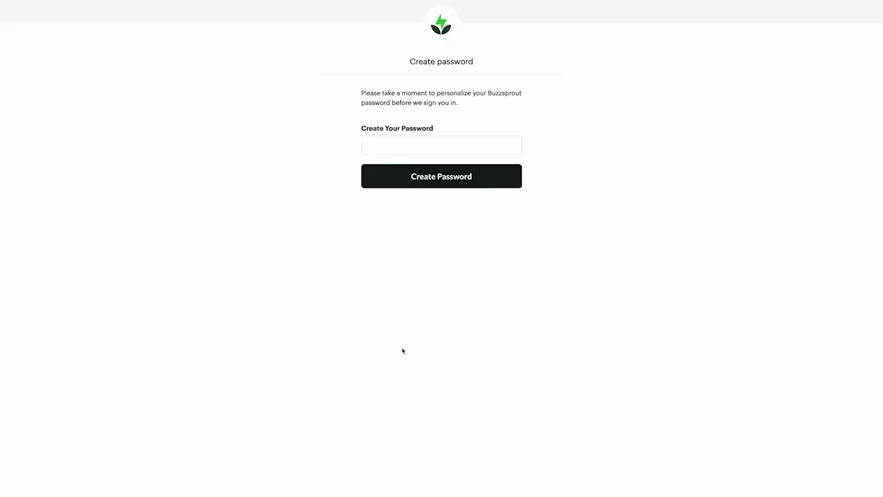
Set and save a new account password
{"action": "left_click", "coordinate": [409, 139]}
{"action": "type", "text": "••••••"}
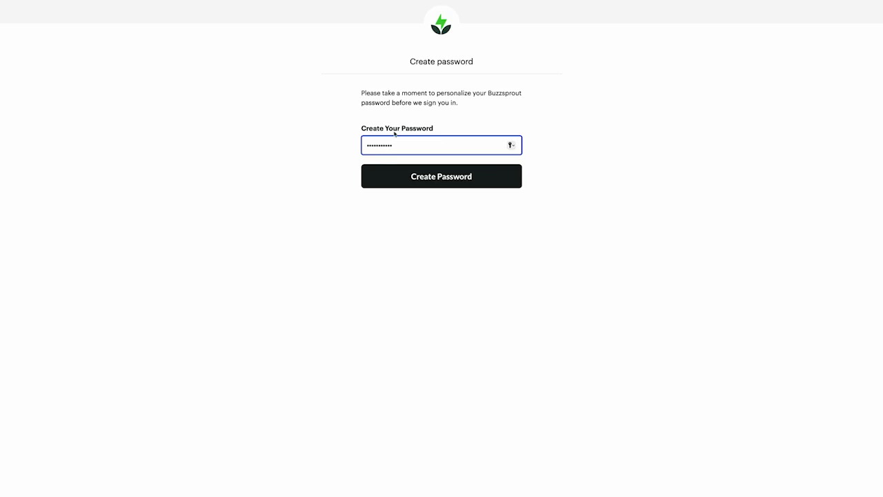
{"action": "left_click", "coordinate": [420, 176]}
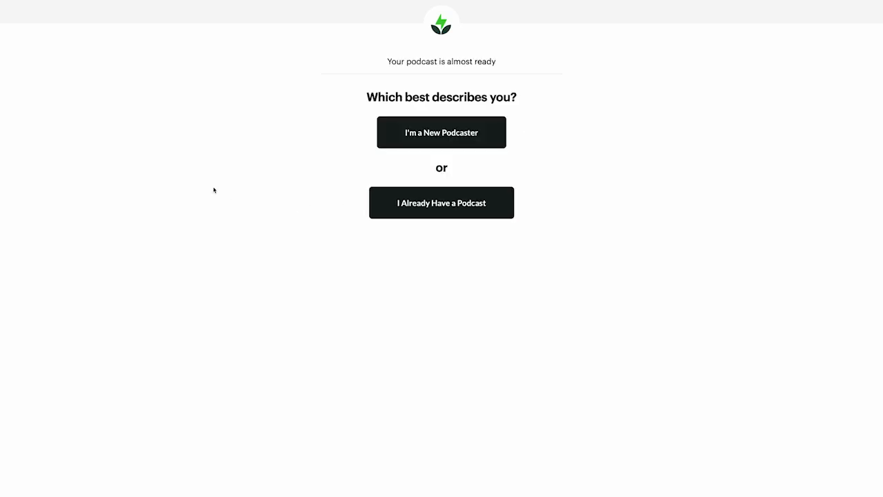
Choose I'm a New Podcaster and retitle the podcast 'AmiyaJ Talks Podcast'
{"action": "left_click", "coordinate": [413, 132]}
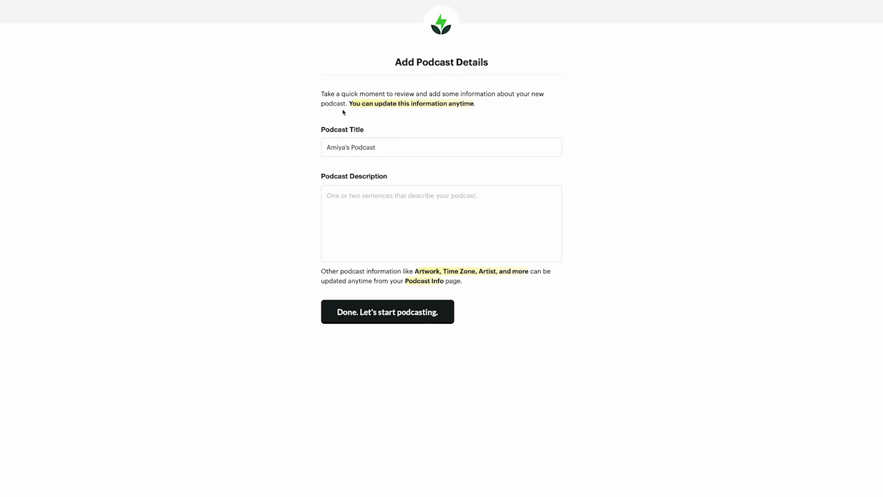
{"action": "left_click_drag", "start_coordinate": [382, 147], "coordinate": [307, 145]}
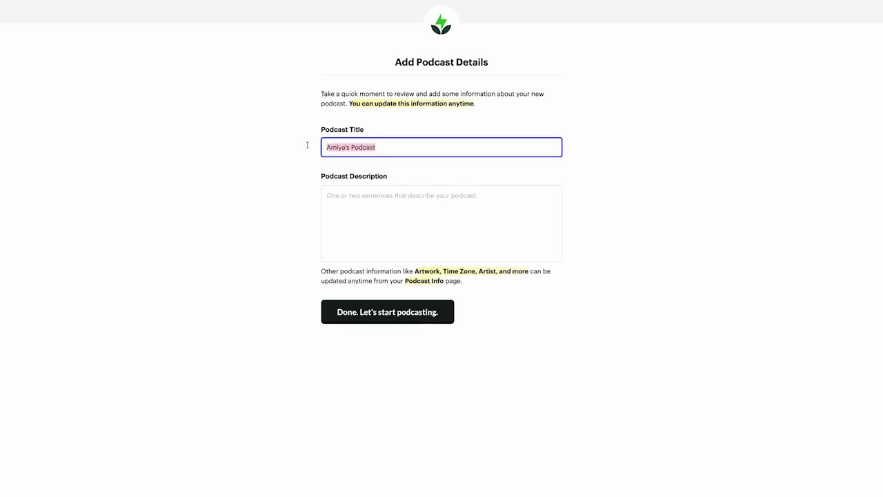
{"action": "type", "text": "AmiyaJ Talks Podcast"}
Write the podcast description about faith, life and lessons, accepting Grammarly's comma and 'lows' fixes
{"action": "left_click", "coordinate": [380, 204]}
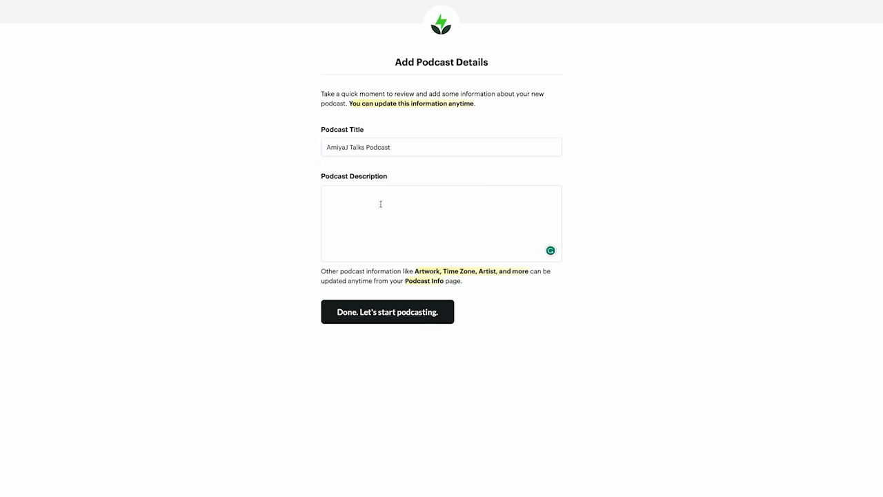
{"action": "type", "text": "In this podcast we talk about Faith and Life and navigating through the highs and low os"}
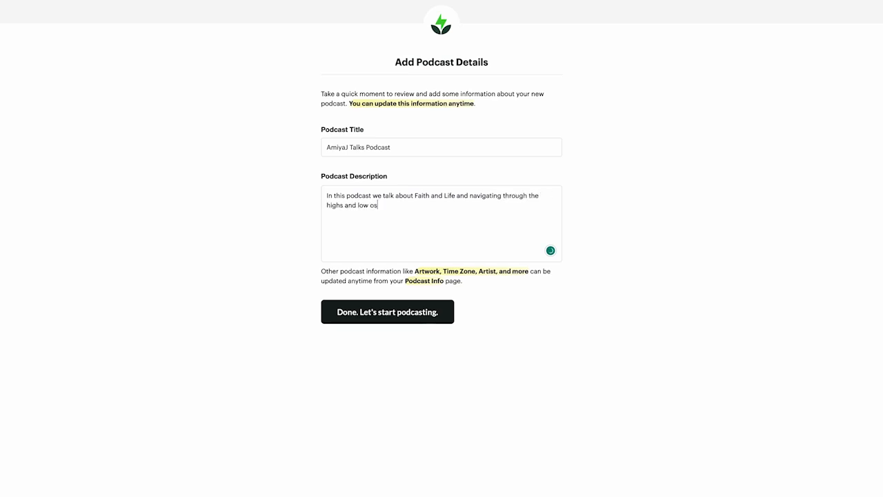
{"action": "key", "text": "BackSpace"}
{"action": "type", "text": "f this lifetime. This is w"}
{"action": "mouse_move", "coordinate": [350, 200]}
{"action": "left_click", "coordinate": [361, 216]}
{"action": "left_click", "coordinate": [367, 226]}
{"action": "left_click", "coordinate": [452, 205]}
{"action": "key", "text": "BackSpace"}
{"action": "key", "text": "BackSpace"}
{"action": "key", "text": "BackSpace"}
{"action": "key", "text": "BackSpace"}
{"action": "key", "text": "BackSpace"}
{"action": "key", "text": "BackSpace"}
{"action": "key", "text": "BackSpace"}
{"action": "key", "text": "BackSpace"}
{"action": "key", "text": "BackSpace"}
{"action": "type", "text": "In this podcast, I will "}
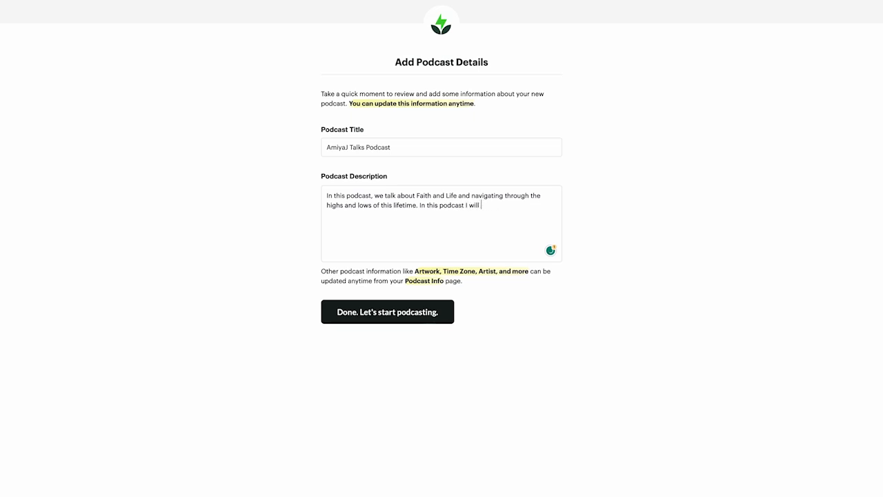
{"action": "type", "text": "talk about lessons, testimonies, and revelations that God has revealed to me."}
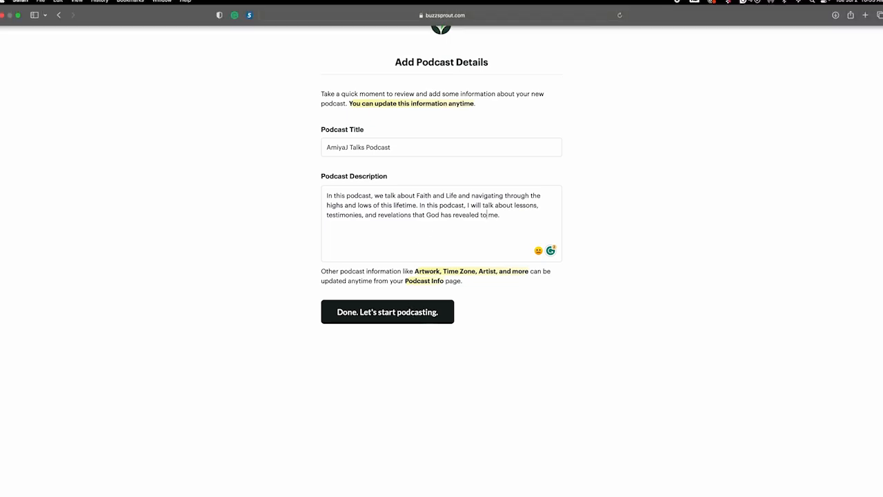
Finish setup to create the podcast, then open its Podcast Info General settings
{"action": "left_click", "coordinate": [389, 317]}
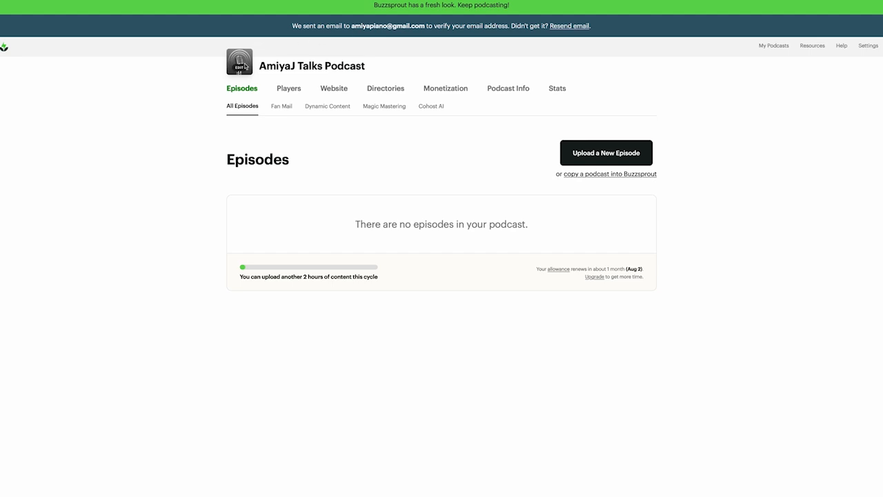
{"action": "mouse_move", "coordinate": [238, 69]}
{"action": "left_click", "coordinate": [241, 68]}
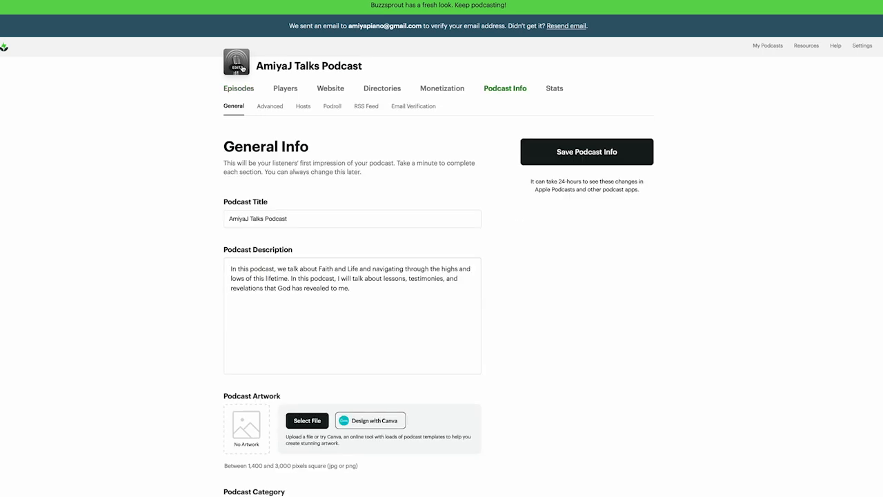
{"action": "scroll", "coordinate": [349, 191], "scroll_direction": "down", "scroll_amount": 3}
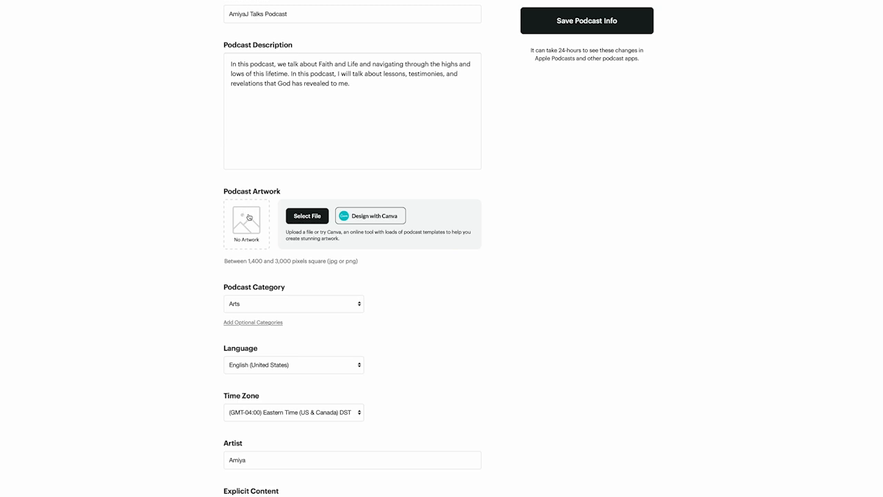
Upload the screenshot image from the PODCAST DETAILS folder as podcast artwork
{"action": "left_click", "coordinate": [311, 217]}
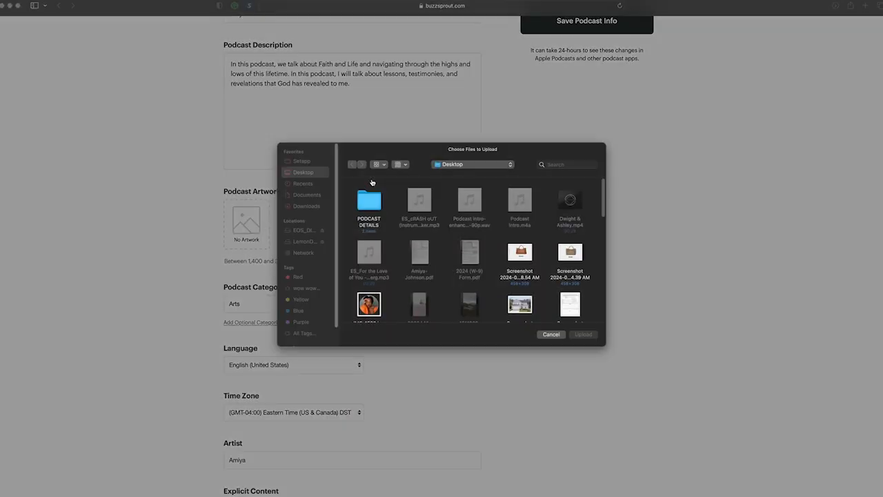
{"action": "double_click", "coordinate": [369, 205]}
{"action": "left_click", "coordinate": [363, 205]}
{"action": "left_click", "coordinate": [585, 343]}
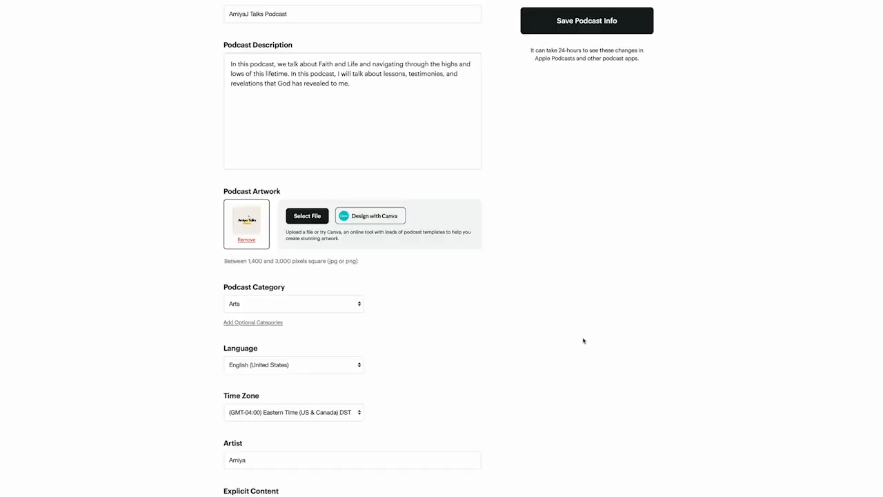
Set the podcast category to Religion & Spirituality :: Christianity
{"action": "scroll", "coordinate": [474, 315], "scroll_direction": "down", "scroll_amount": 2}
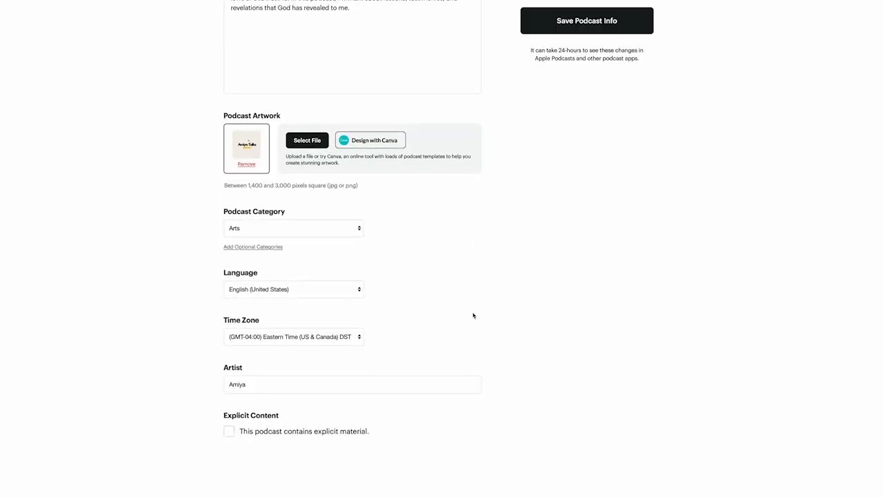
{"action": "left_click", "coordinate": [315, 232]}
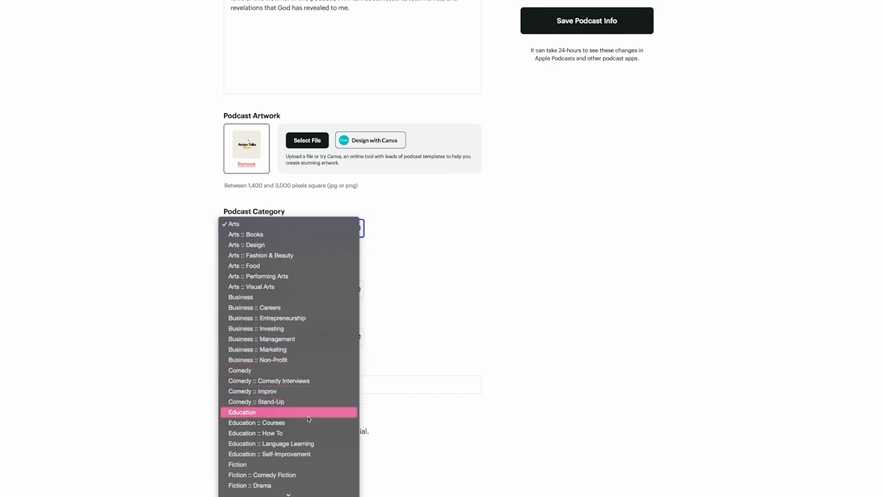
{"action": "left_click", "coordinate": [310, 487]}
{"action": "left_click", "coordinate": [270, 231]}
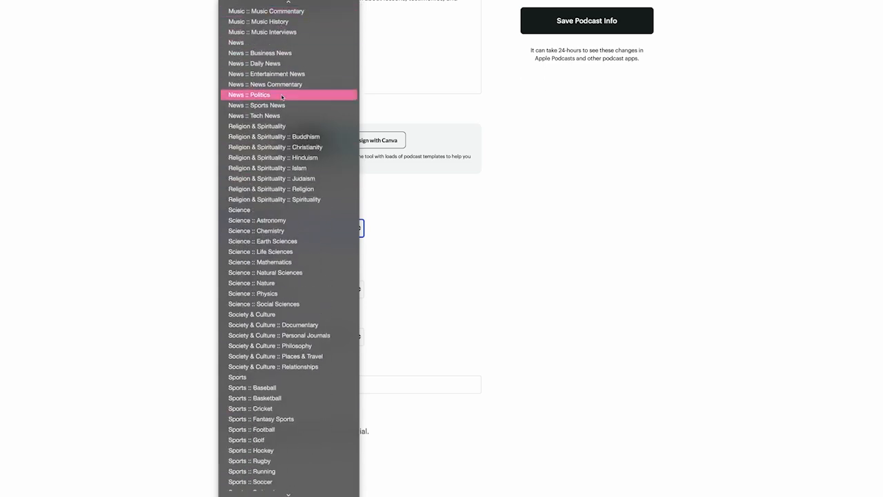
{"action": "left_click", "coordinate": [271, 148]}
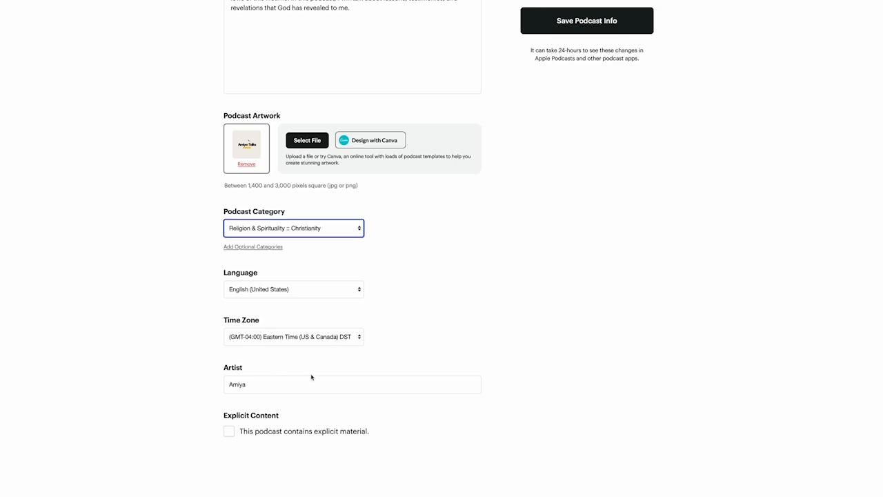
Enter the artist's full name and save the podcast info
{"action": "left_click", "coordinate": [271, 381]}
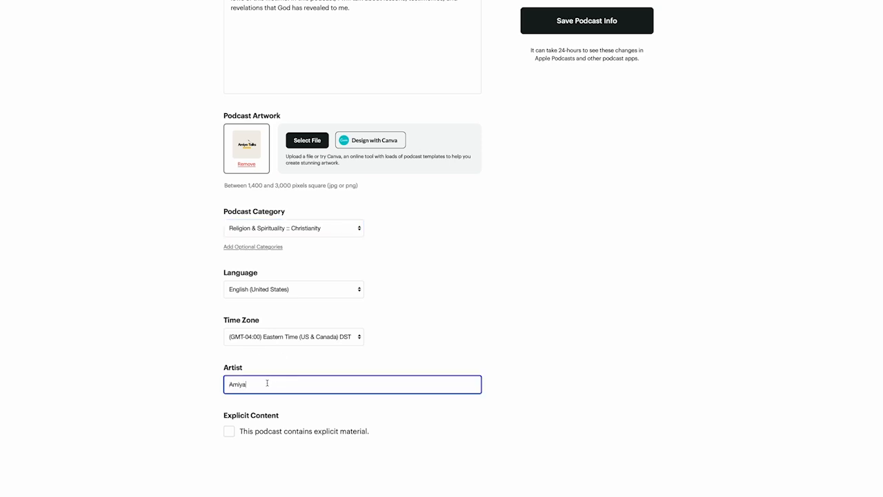
{"action": "key", "text": "BackSpace"}
{"action": "key", "text": "BackSpace"}
{"action": "key", "text": "BackSpace"}
{"action": "type", "text": "iya Johnson"}
{"action": "scroll", "coordinate": [396, 351], "scroll_direction": "up", "scroll_amount": 4}
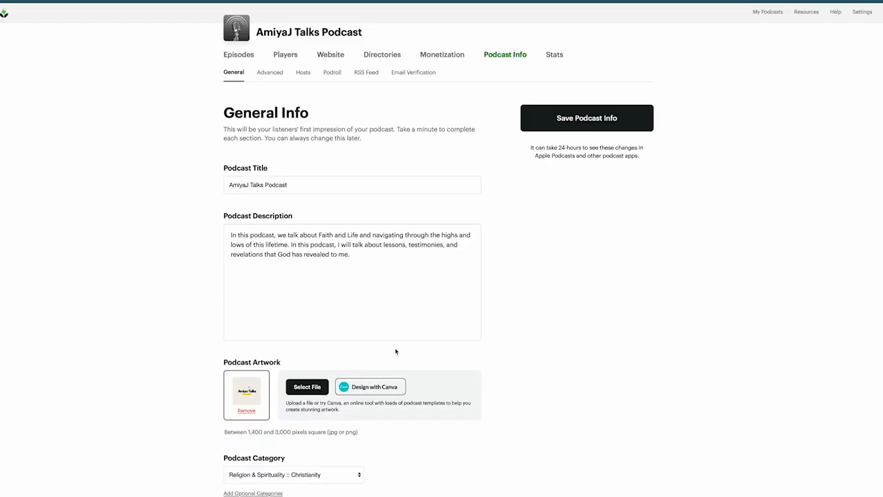
{"action": "scroll", "coordinate": [395, 351], "scroll_direction": "down", "scroll_amount": 4}
{"action": "scroll", "coordinate": [395, 351], "scroll_direction": "up", "scroll_amount": 1}
{"action": "scroll", "coordinate": [395, 351], "scroll_direction": "down", "scroll_amount": 1}
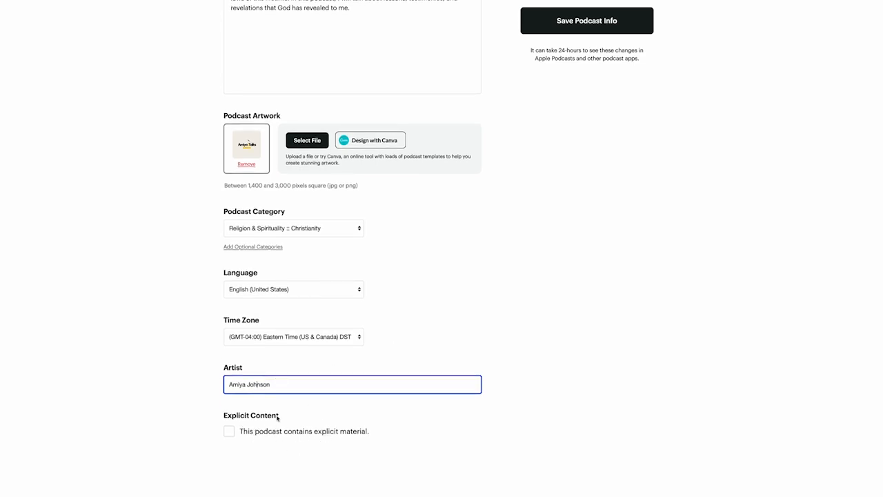
{"action": "scroll", "coordinate": [313, 382], "scroll_direction": "up", "scroll_amount": 5}
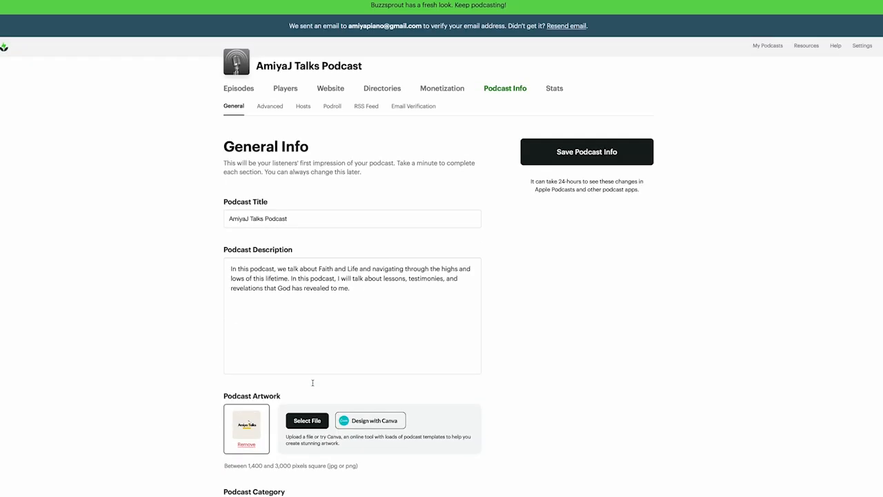
{"action": "left_click", "coordinate": [548, 153]}
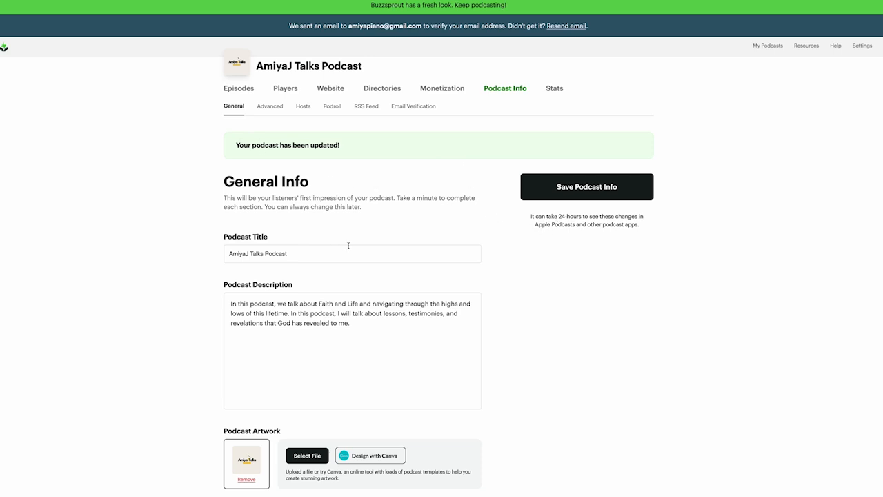
Go to the podcast's Episodes page
{"action": "left_click", "coordinate": [237, 93]}
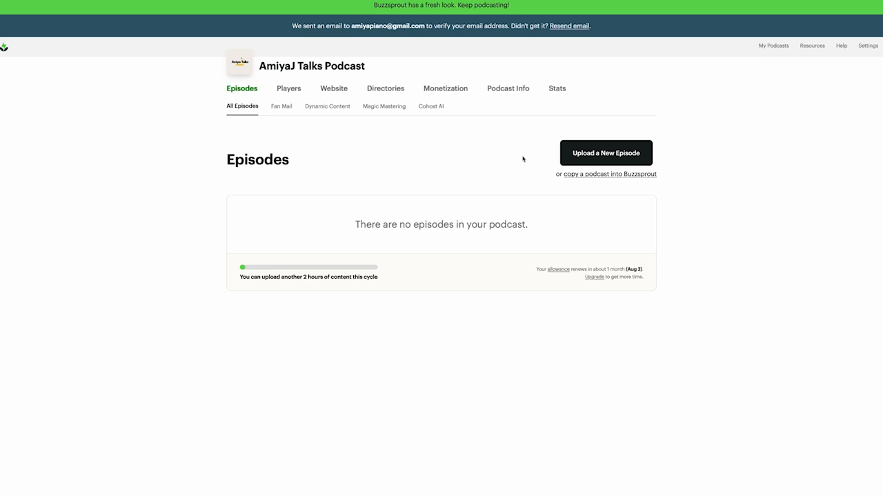
Upload Intro (Podcast).mp3 from the PODCAST DETAILS folder as a new episode
{"action": "left_click", "coordinate": [586, 153]}
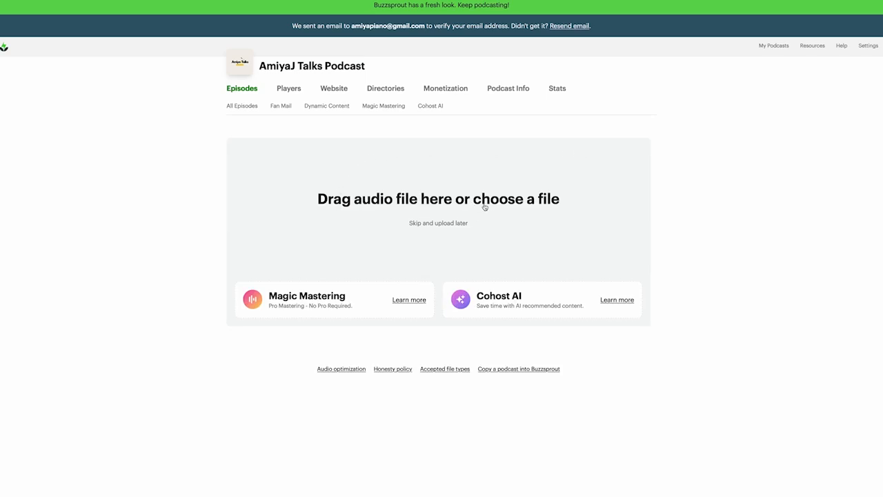
{"action": "left_click", "coordinate": [516, 200]}
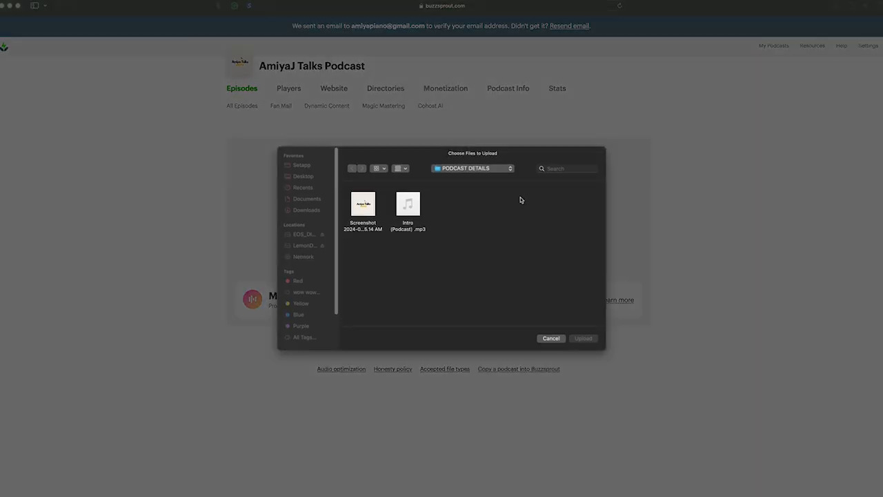
{"action": "left_click", "coordinate": [413, 214]}
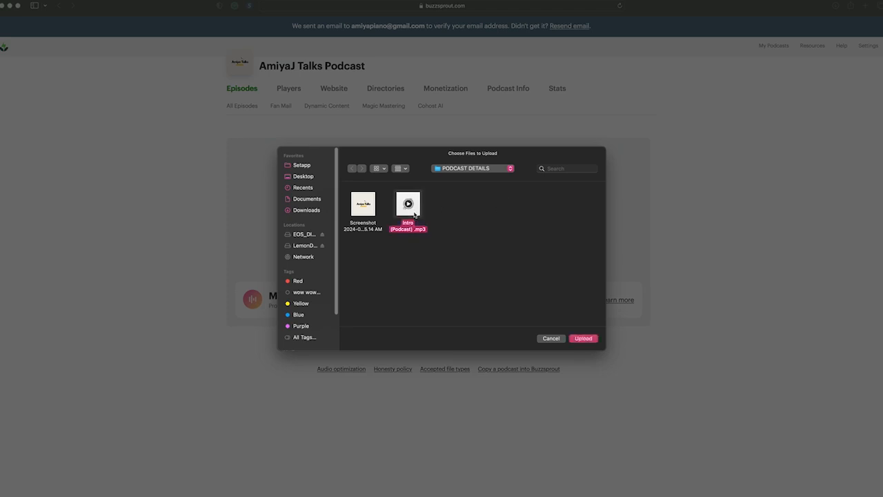
{"action": "left_click", "coordinate": [585, 339]}
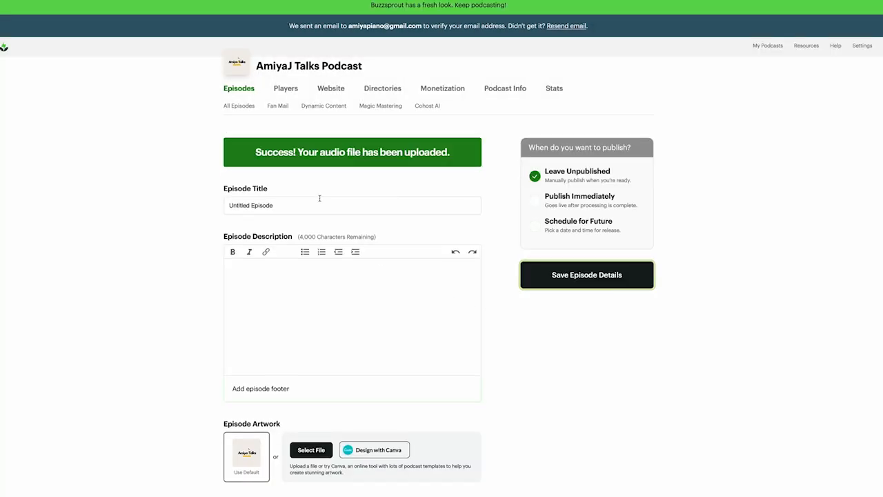
Title the episode 'Introduction Welcome', correcting the misspelled 'Introudction'
{"action": "left_click", "coordinate": [286, 208]}
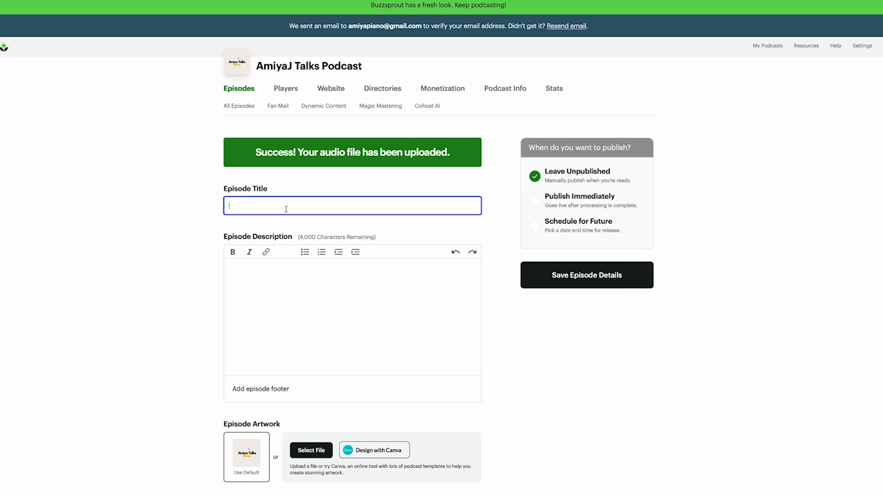
{"action": "type", "text": "Introudction Welcome!"}
{"action": "double_click", "coordinate": [242, 205]}
{"action": "type", "text": "Introduction"}
Add a one-line welcome message as the episode description and make it bold
{"action": "left_click", "coordinate": [244, 288]}
{"action": "type", "text": "Welcome to the AmiyaJ Talks Podcast! I am so glad you're here!"}
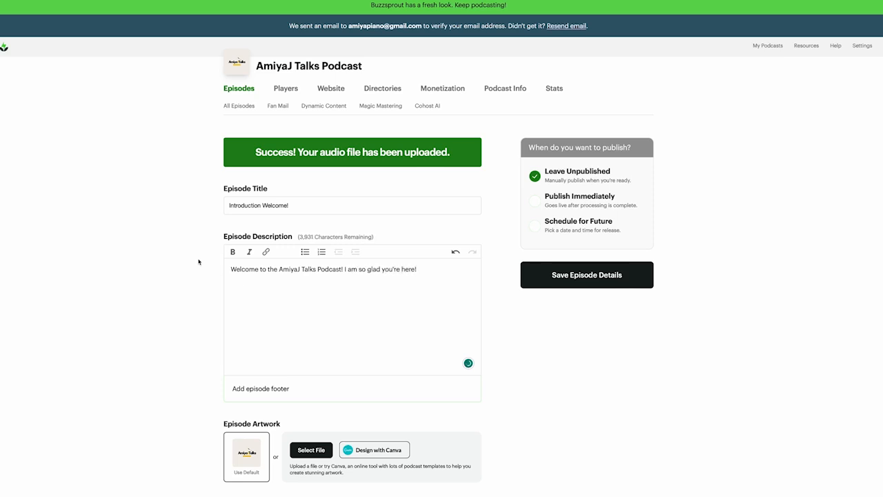
{"action": "triple_click", "coordinate": [273, 267]}
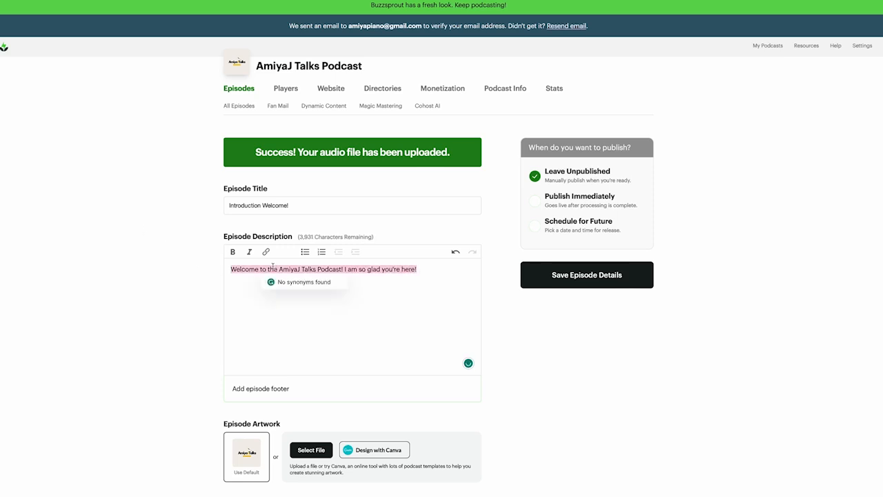
{"action": "left_click", "coordinate": [233, 252]}
Enter 1 as both the Season # and Episode #
{"action": "left_click", "coordinate": [269, 309]}
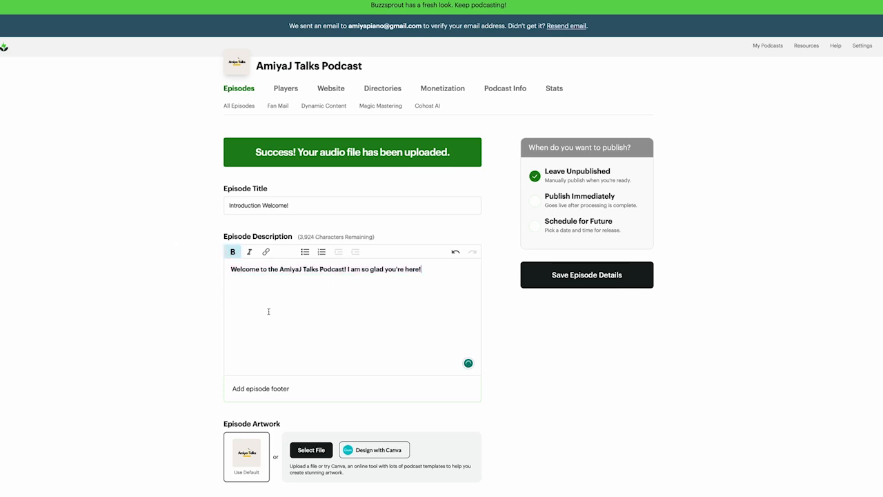
{"action": "scroll", "coordinate": [266, 309], "scroll_direction": "down", "scroll_amount": 1}
{"action": "scroll", "coordinate": [267, 309], "scroll_direction": "down", "scroll_amount": 1}
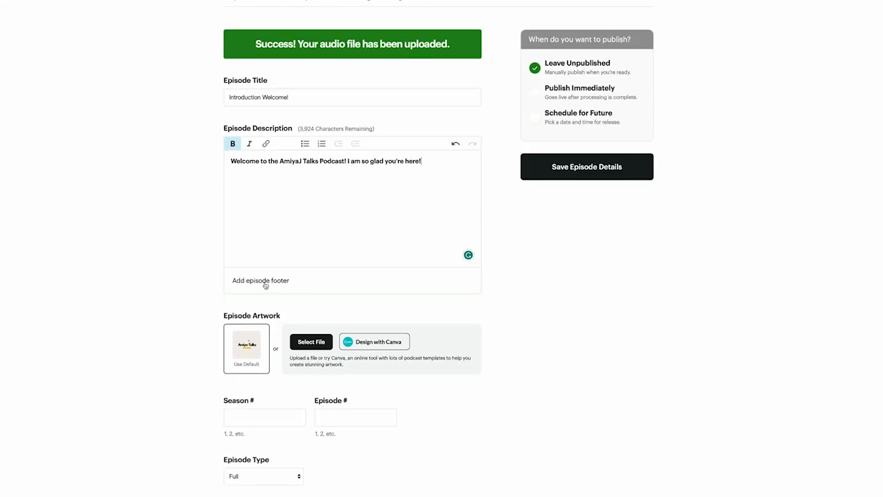
{"action": "scroll", "coordinate": [265, 285], "scroll_direction": "down", "scroll_amount": 1}
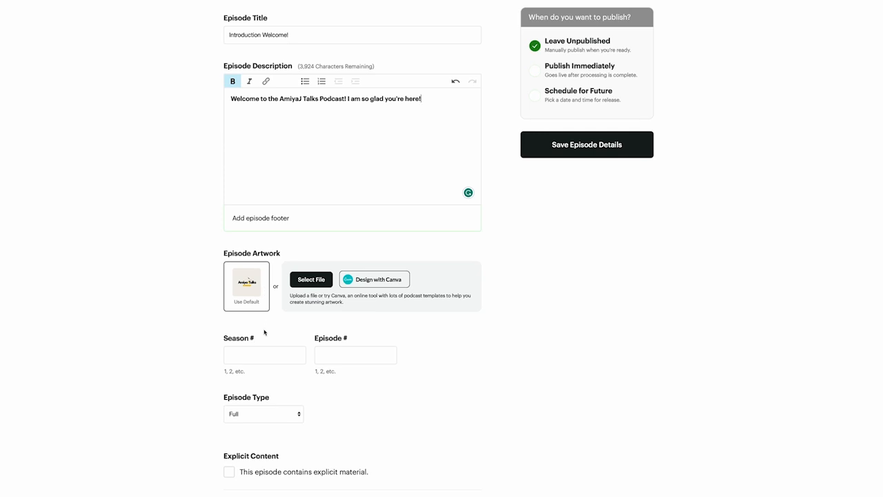
{"action": "scroll", "coordinate": [267, 331], "scroll_direction": "down", "scroll_amount": 2}
{"action": "left_click", "coordinate": [240, 271]}
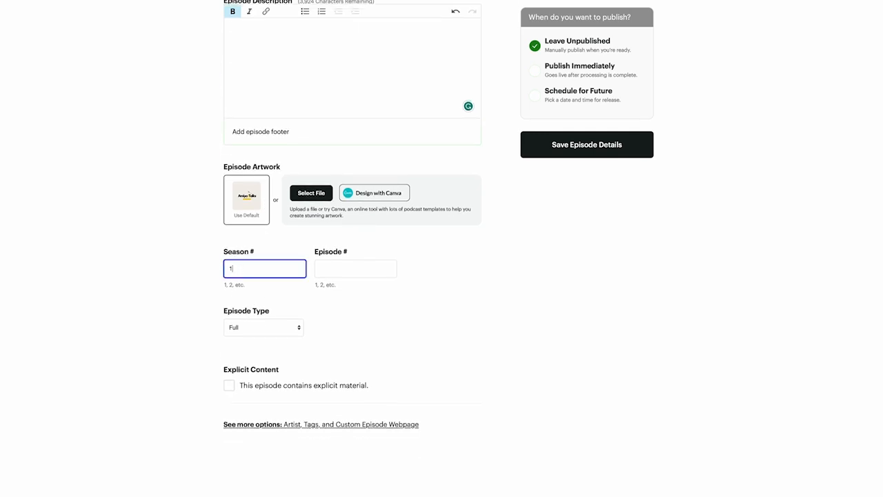
{"action": "left_click", "coordinate": [330, 271]}
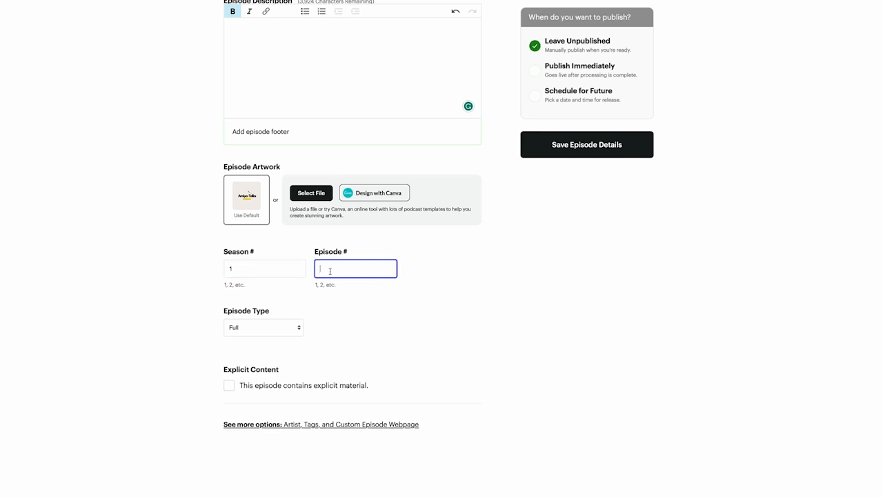
Set the Episode Type to Trailer
{"action": "left_click", "coordinate": [275, 326]}
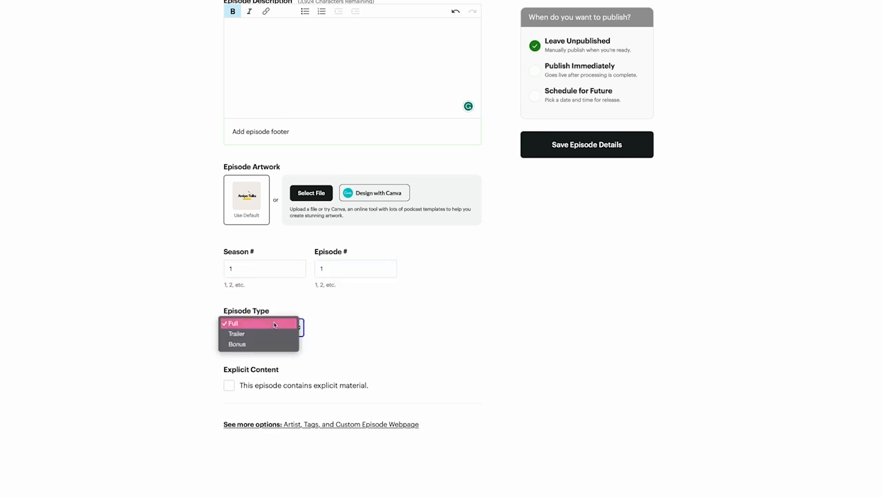
{"action": "left_click", "coordinate": [276, 323]}
{"action": "left_click", "coordinate": [279, 323]}
{"action": "left_click", "coordinate": [262, 334]}
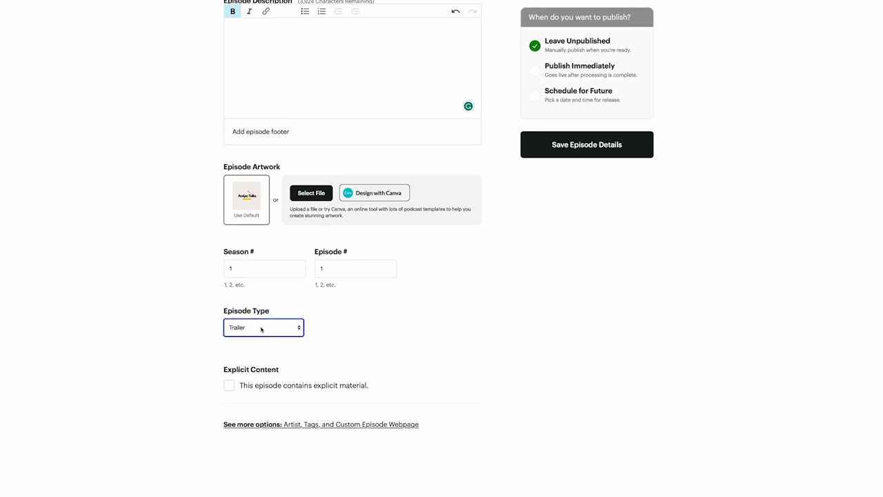
{"action": "left_click", "coordinate": [262, 329]}
{"action": "left_click", "coordinate": [258, 323]}
{"action": "left_click", "coordinate": [260, 330]}
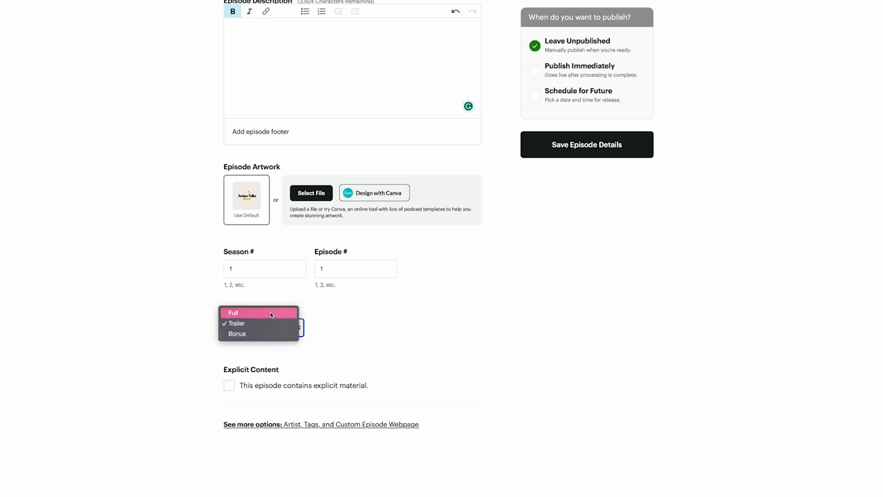
{"action": "left_click", "coordinate": [327, 324]}
{"action": "left_click", "coordinate": [279, 325]}
{"action": "left_click", "coordinate": [275, 324]}
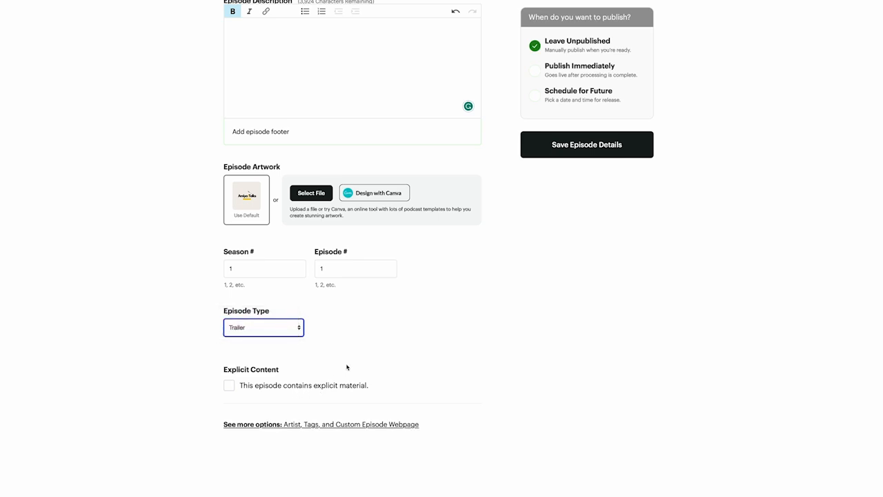
{"action": "scroll", "coordinate": [347, 367], "scroll_direction": "up", "scroll_amount": 4}
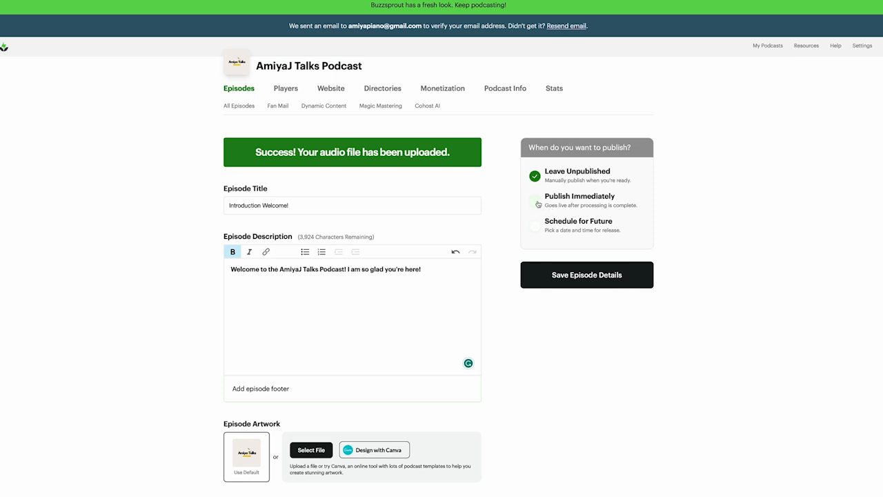
Choose Publish Immediately instead of a scheduled date and save the episode details
{"action": "left_click", "coordinate": [536, 225]}
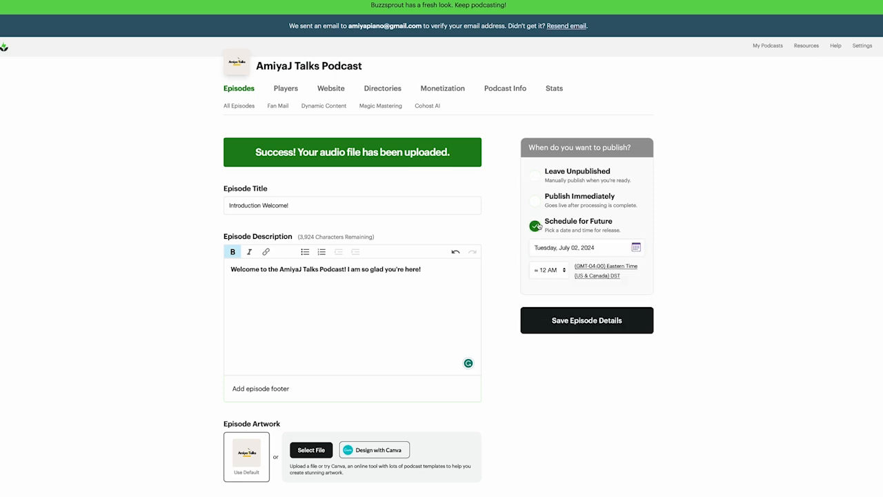
{"action": "left_click", "coordinate": [636, 248]}
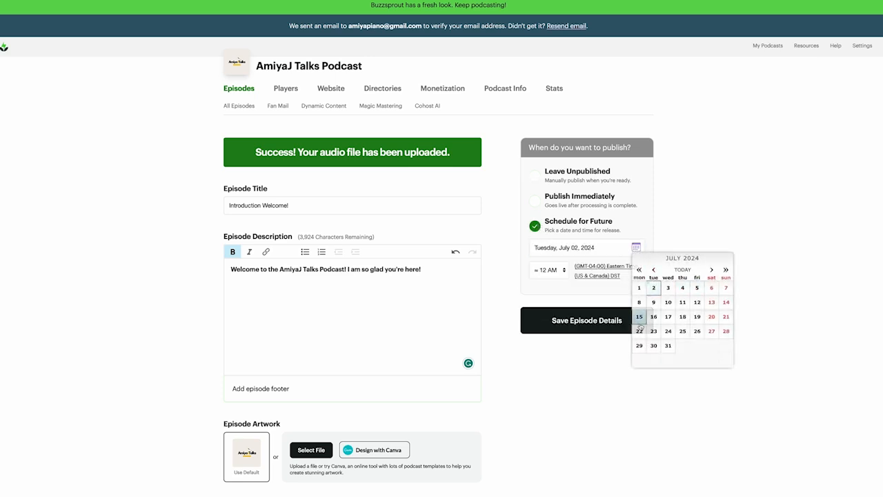
{"action": "left_click", "coordinate": [550, 270]}
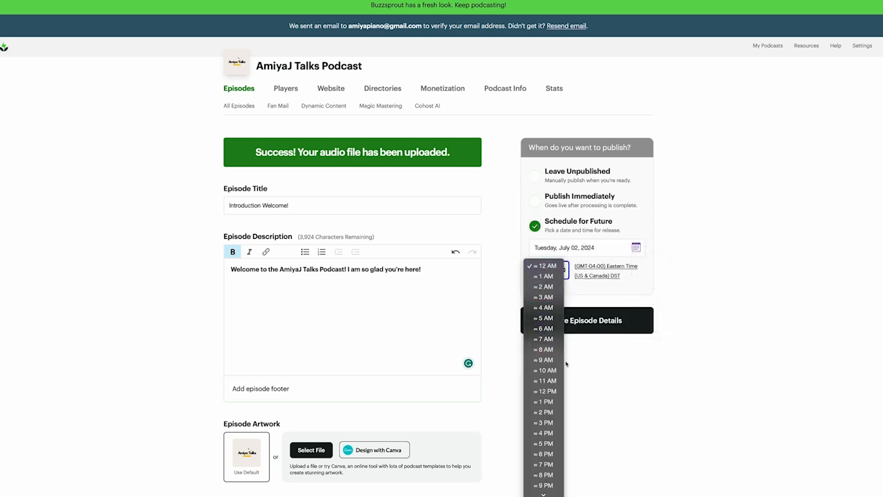
{"action": "left_click", "coordinate": [622, 228]}
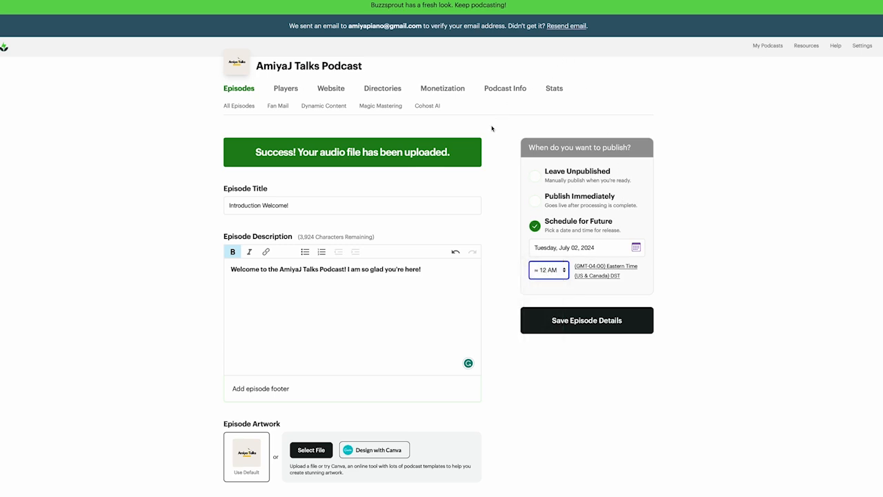
{"action": "left_click", "coordinate": [535, 202]}
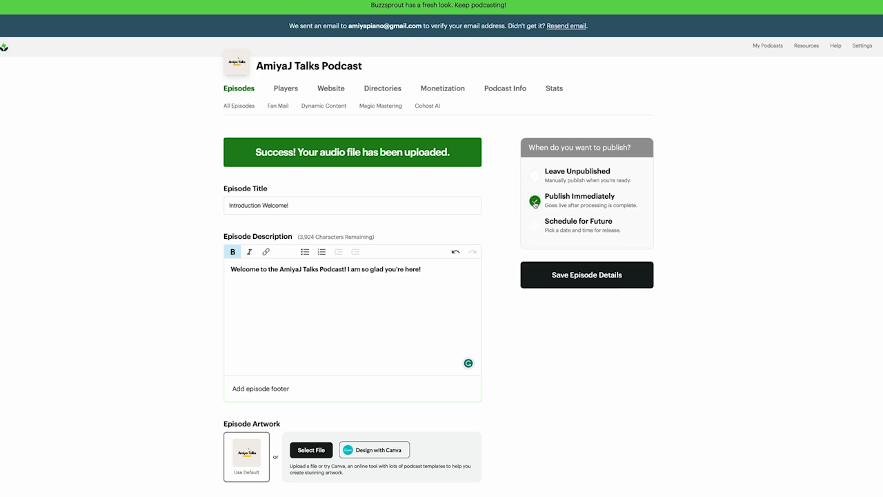
{"action": "left_click", "coordinate": [572, 282]}
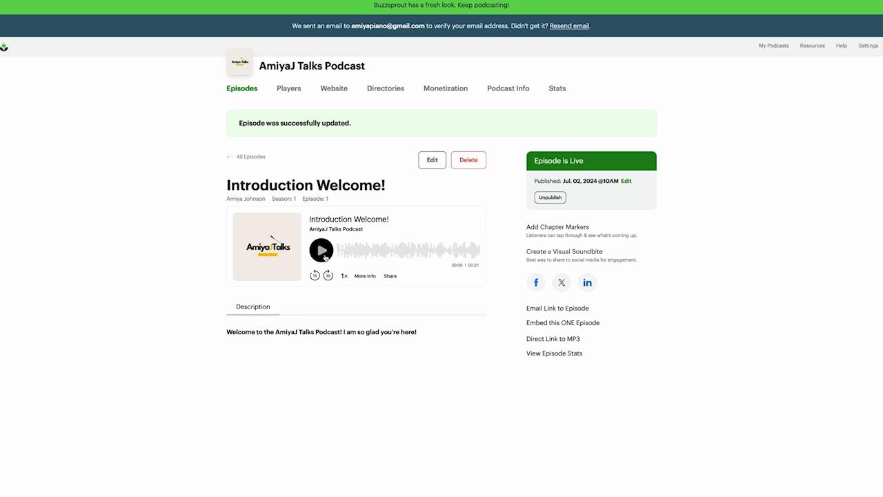
Play and pause the Introduction Welcome! preview, then go to the Directories page
{"action": "left_click", "coordinate": [321, 250]}
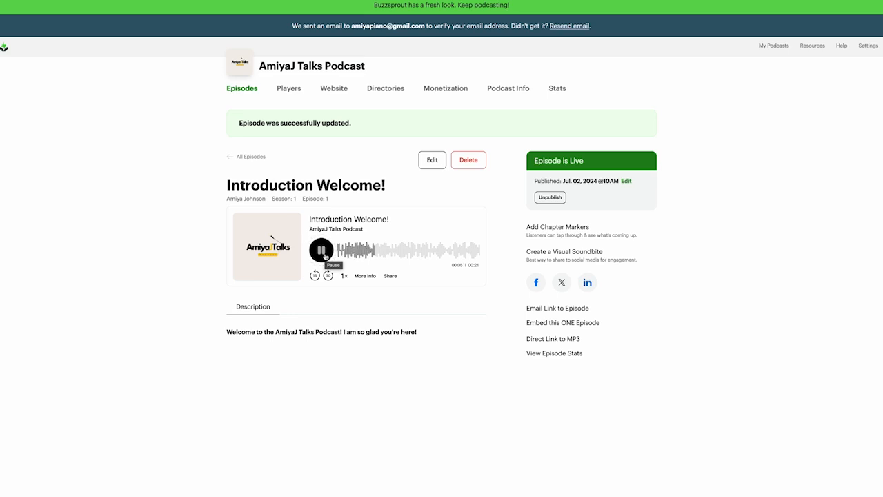
{"action": "left_click", "coordinate": [324, 256]}
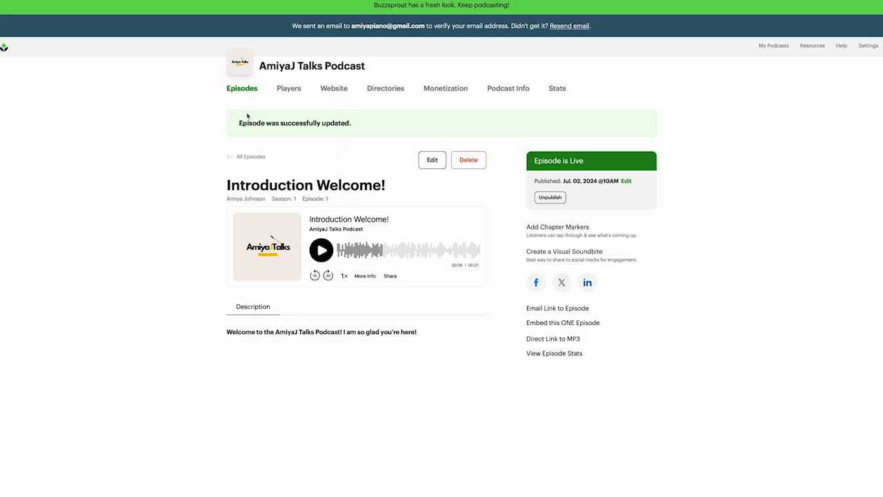
{"action": "left_click", "coordinate": [383, 91]}
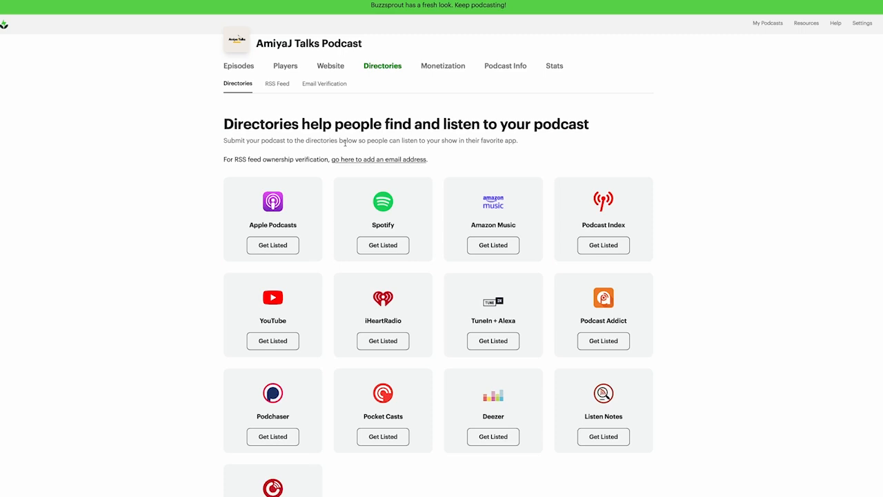
Open the Apple Podcasts listing guide and copy the podcast's RSS feed URL
{"action": "left_click", "coordinate": [279, 250]}
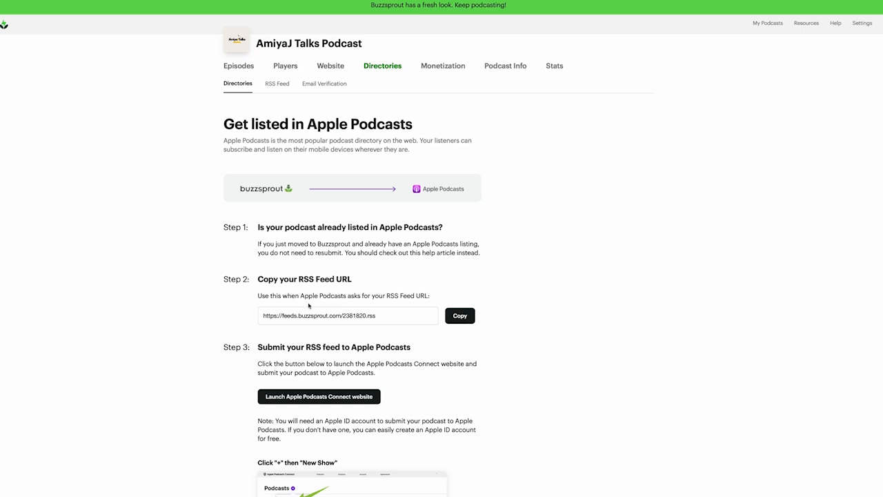
{"action": "scroll", "coordinate": [313, 303], "scroll_direction": "down", "scroll_amount": 1}
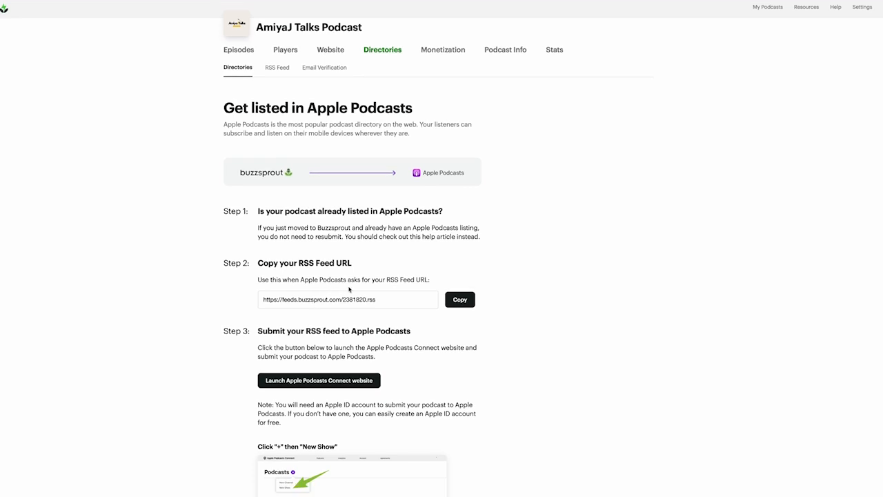
{"action": "scroll", "coordinate": [398, 290], "scroll_direction": "down", "scroll_amount": 1}
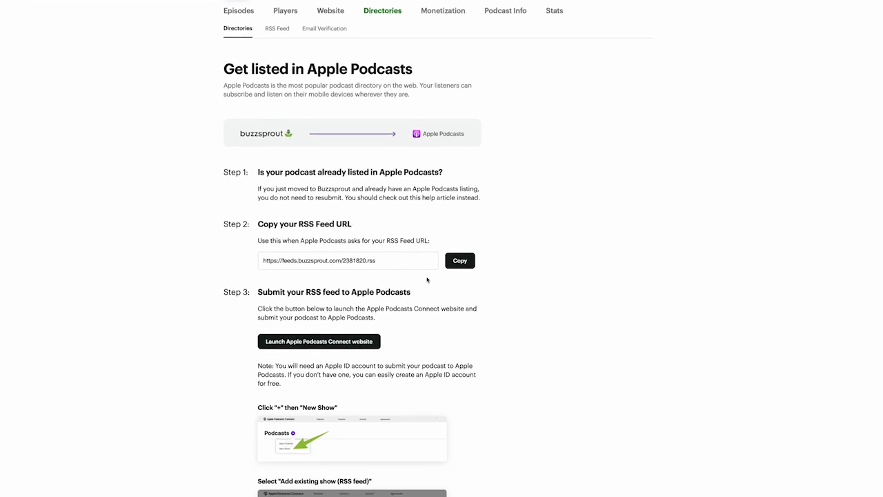
{"action": "scroll", "coordinate": [428, 279], "scroll_direction": "down", "scroll_amount": 5}
{"action": "scroll", "coordinate": [427, 279], "scroll_direction": "down", "scroll_amount": 3}
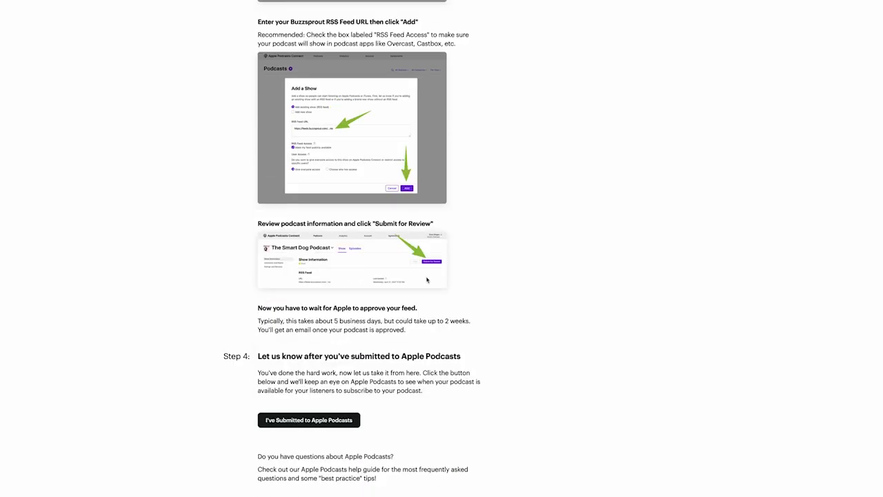
{"action": "scroll", "coordinate": [427, 280], "scroll_direction": "up", "scroll_amount": 9}
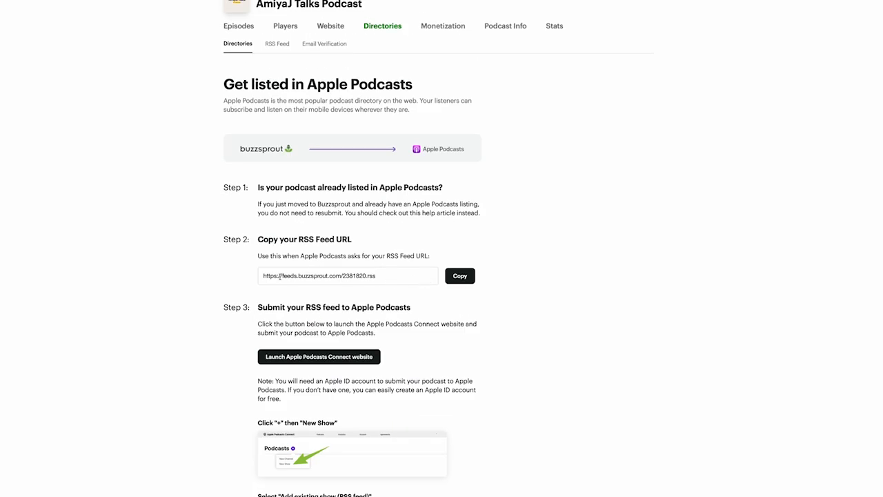
{"action": "left_click", "coordinate": [452, 280]}
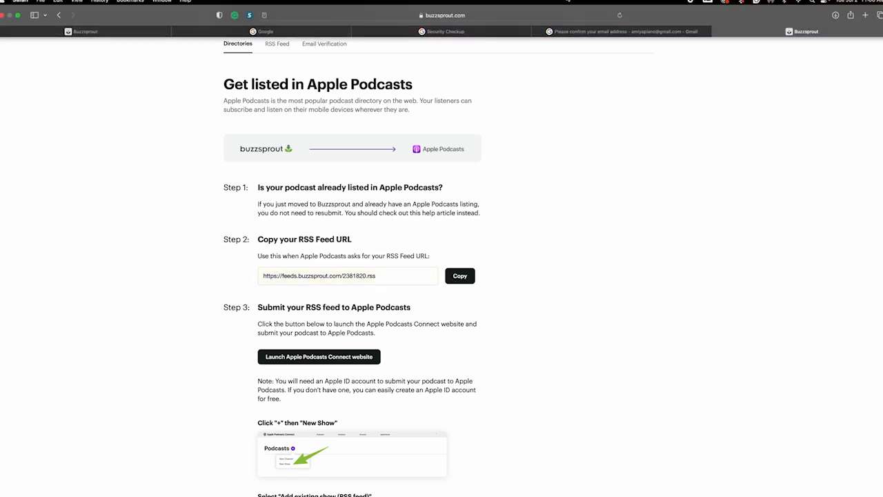
Launch the Apple Podcasts Connect website from the guide
{"action": "scroll", "coordinate": [388, 322], "scroll_direction": "down", "scroll_amount": 3}
{"action": "scroll", "coordinate": [389, 319], "scroll_direction": "down", "scroll_amount": 2}
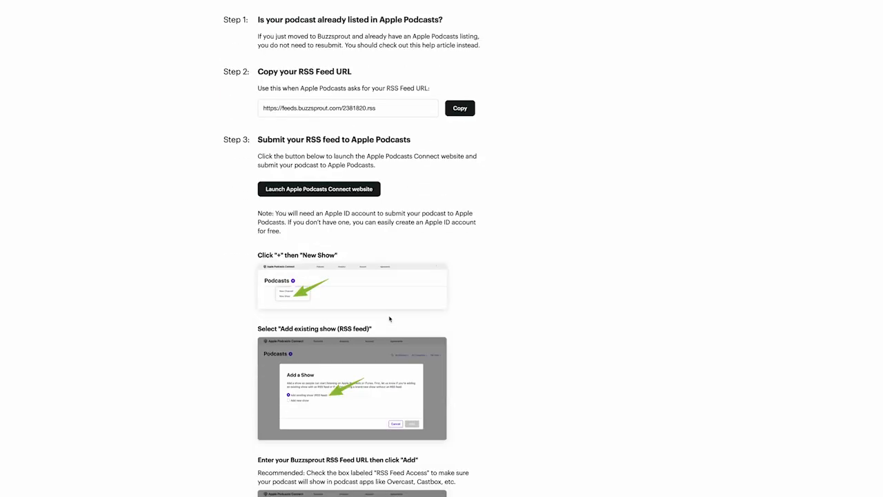
{"action": "left_click", "coordinate": [321, 191]}
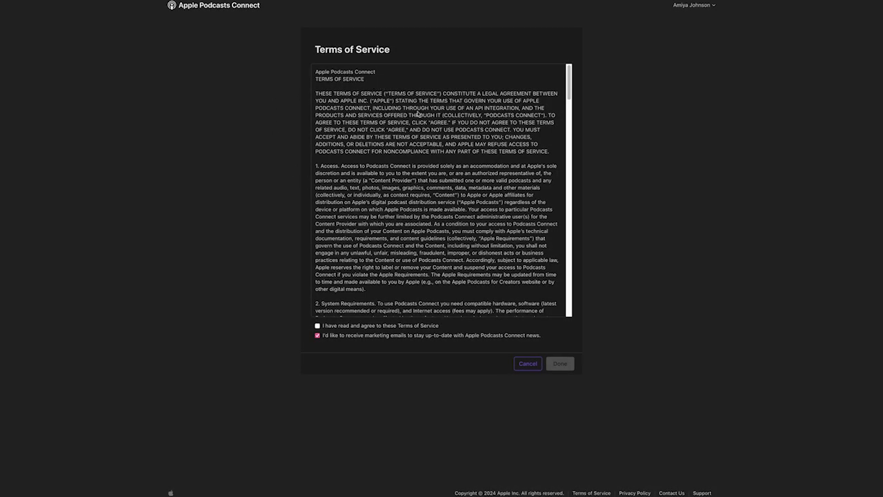
Agree to and confirm the Apple Podcasts Connect Terms of Service
{"action": "left_click_drag", "start_coordinate": [568, 96], "coordinate": [535, 87]}
{"action": "left_click", "coordinate": [318, 326]}
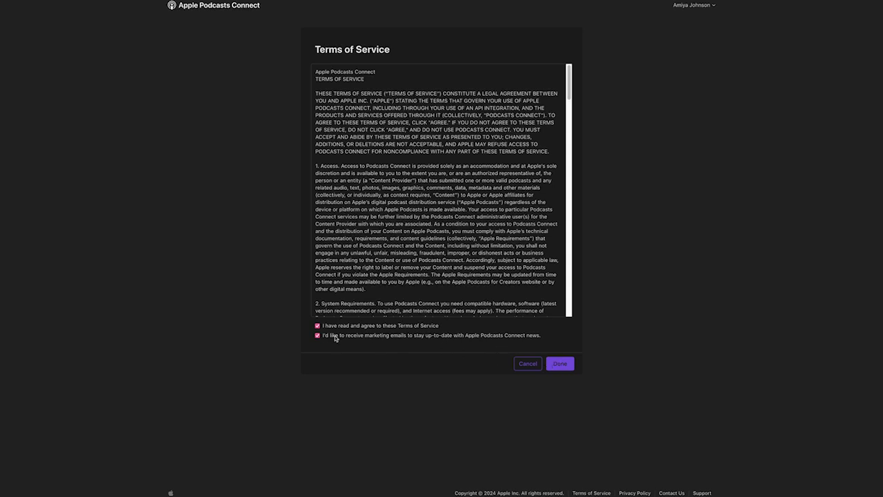
{"action": "left_click", "coordinate": [563, 363]}
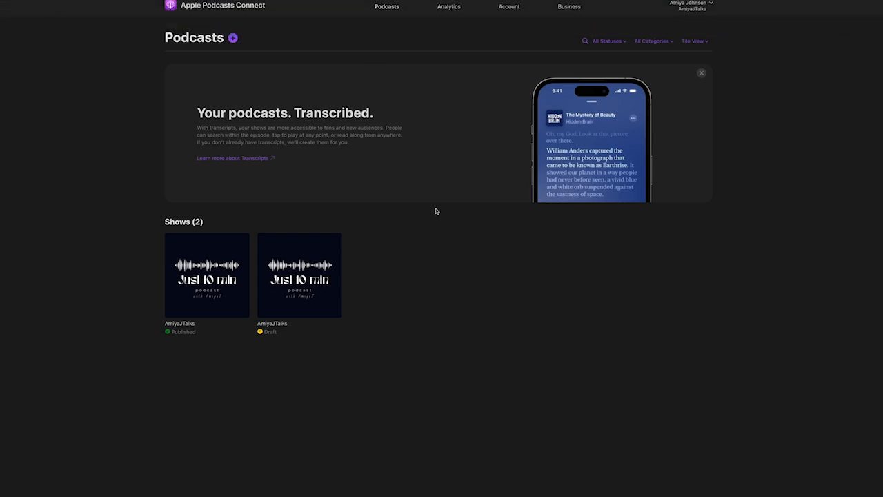
Create a new show in Apple Podcasts Connect from the pasted Buzzsprout RSS feed URL
{"action": "left_click", "coordinate": [233, 40]}
{"action": "left_click", "coordinate": [221, 74]}
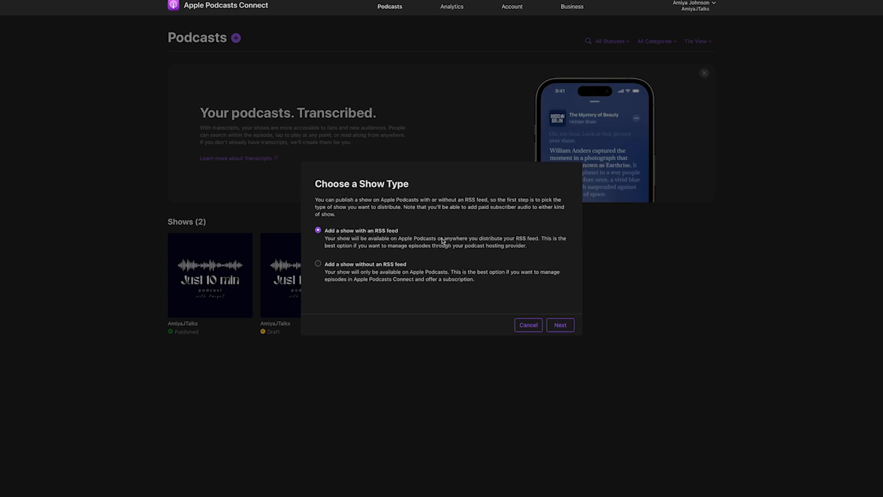
{"action": "left_click", "coordinate": [561, 326]}
{"action": "left_click", "coordinate": [370, 227]}
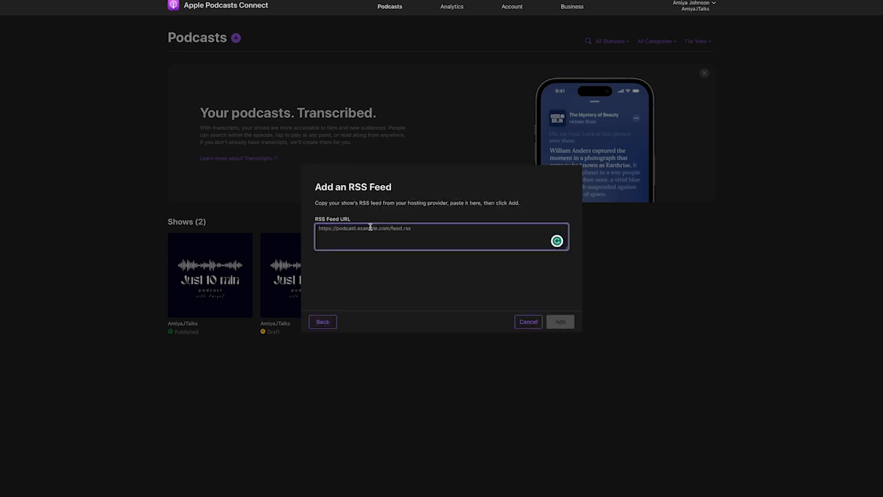
{"action": "key", "text": "ctrl+v"}
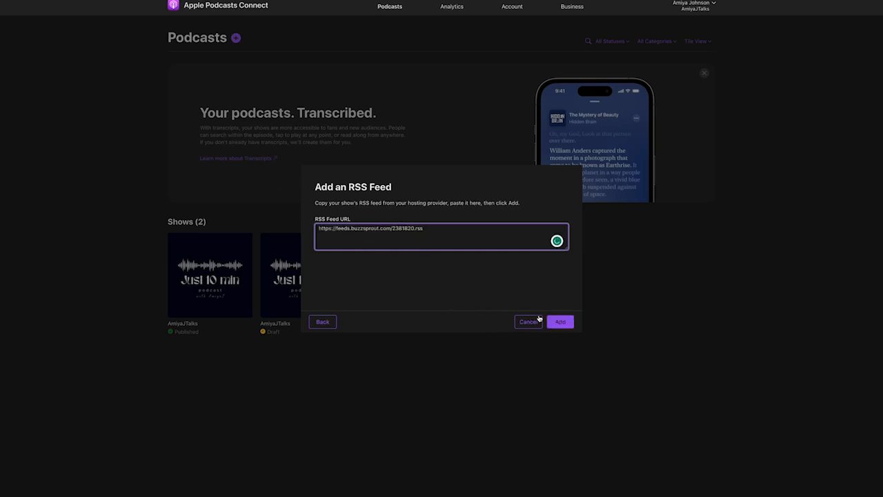
{"action": "left_click", "coordinate": [563, 322]}
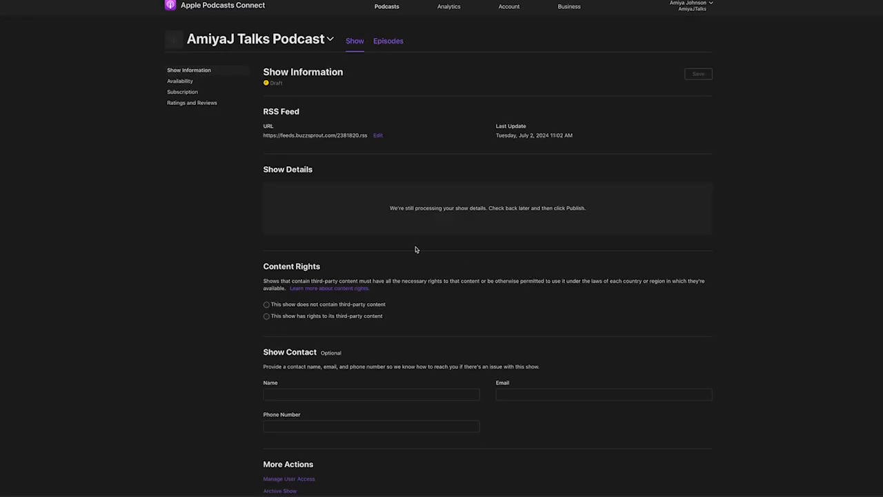
Declare that the show contains no third-party content
{"action": "scroll", "coordinate": [439, 279], "scroll_direction": "down", "scroll_amount": 2}
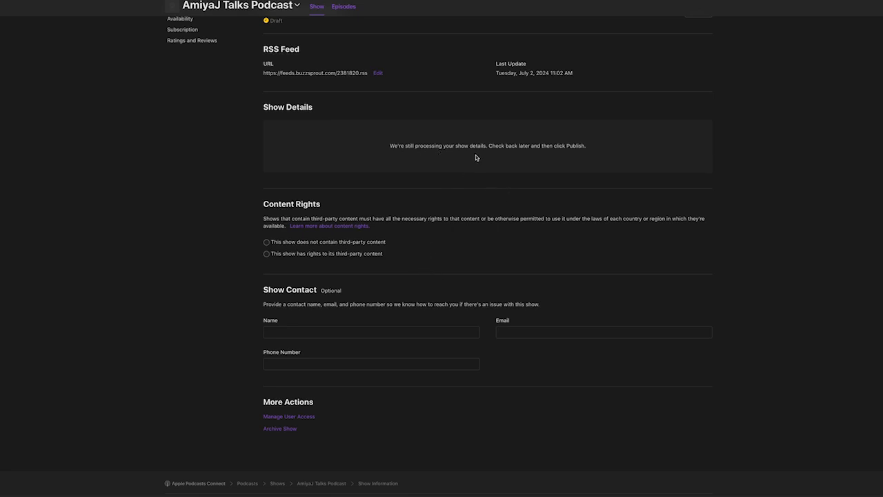
{"action": "left_click", "coordinate": [267, 243]}
{"action": "scroll", "coordinate": [328, 272], "scroll_direction": "down", "scroll_amount": 1}
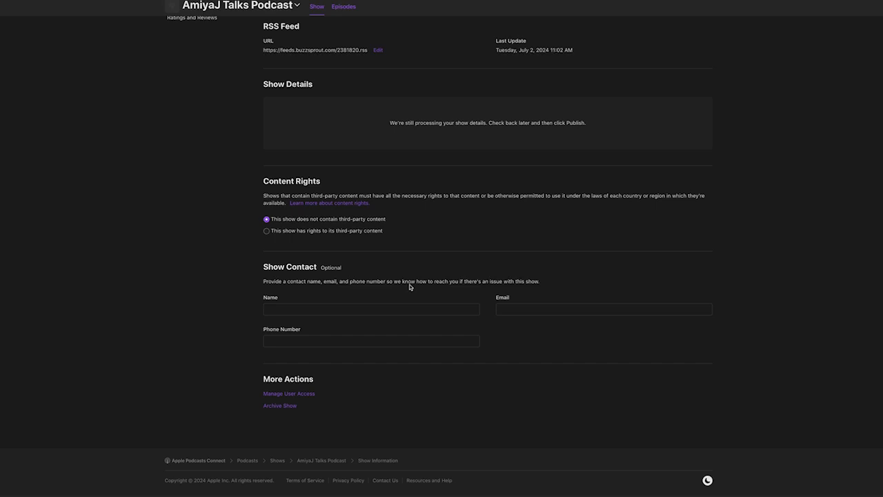
Fill in the show contact's full name and e-mail address, moving on to phone number
{"action": "left_click", "coordinate": [348, 304]}
{"action": "type", "text": "Amiya Johnson"}
{"action": "key", "text": "Tab"}
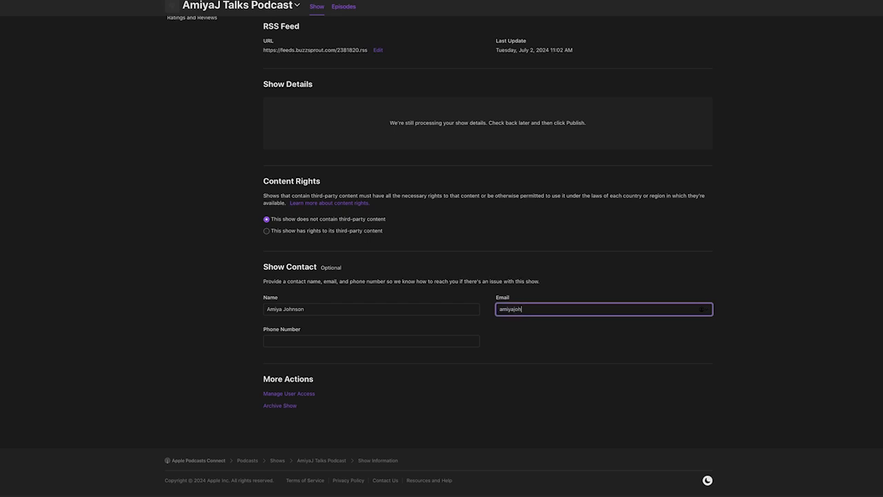
{"action": "type", "text": "amiyajo"}
{"action": "key", "text": "BackSpace"}
{"action": "key", "text": "BackSpace"}
{"action": "key", "text": "BackSpace"}
{"action": "key", "text": "BackSpace"}
{"action": "key", "text": "BackSpace"}
{"action": "key", "text": "BackSpace"}
{"action": "key", "text": "Tab"}
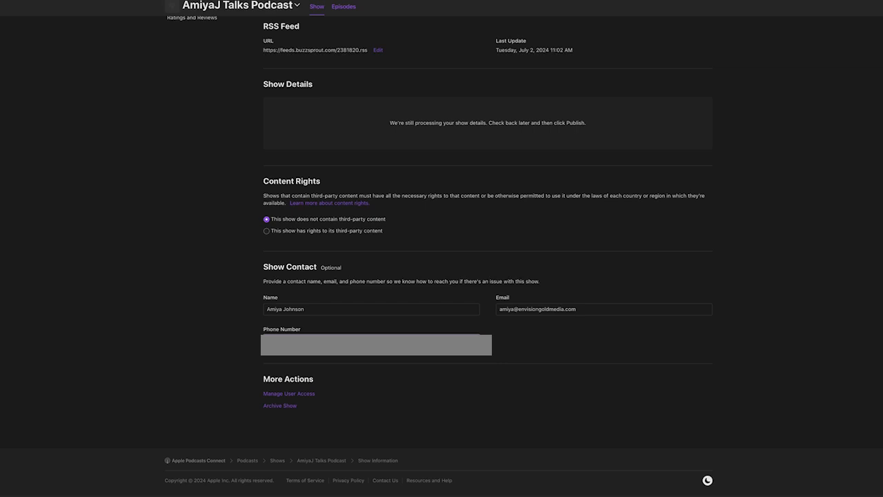
{"action": "scroll", "coordinate": [274, 261], "scroll_direction": "up", "scroll_amount": 2}
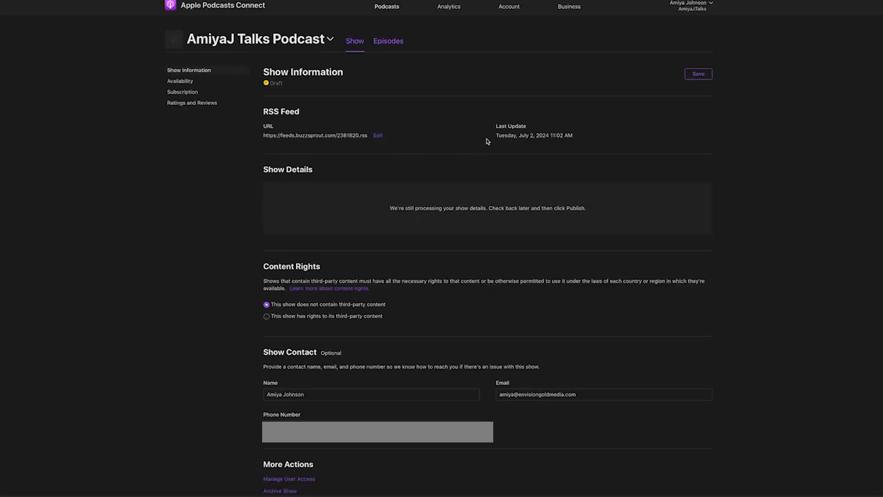
{"action": "scroll", "coordinate": [307, 316], "scroll_direction": "down", "scroll_amount": 2}
{"action": "scroll", "coordinate": [306, 311], "scroll_direction": "up", "scroll_amount": 2}
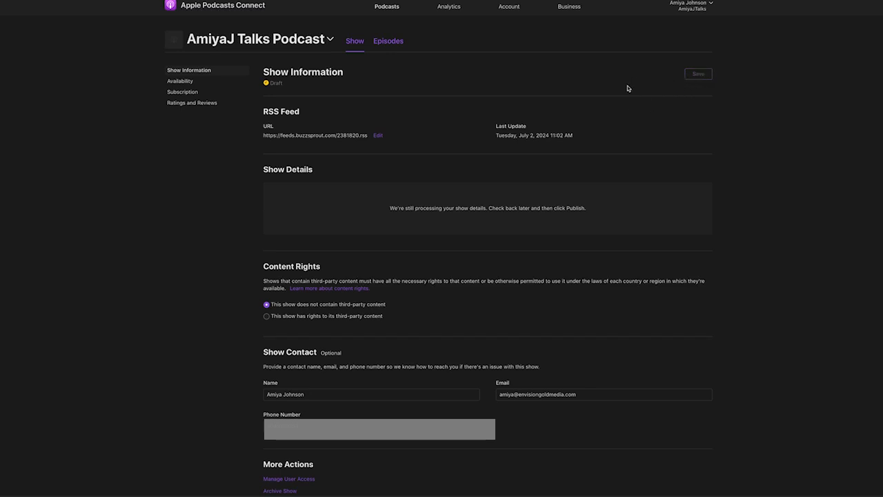
{"action": "scroll", "coordinate": [573, 114], "scroll_direction": "down", "scroll_amount": 2}
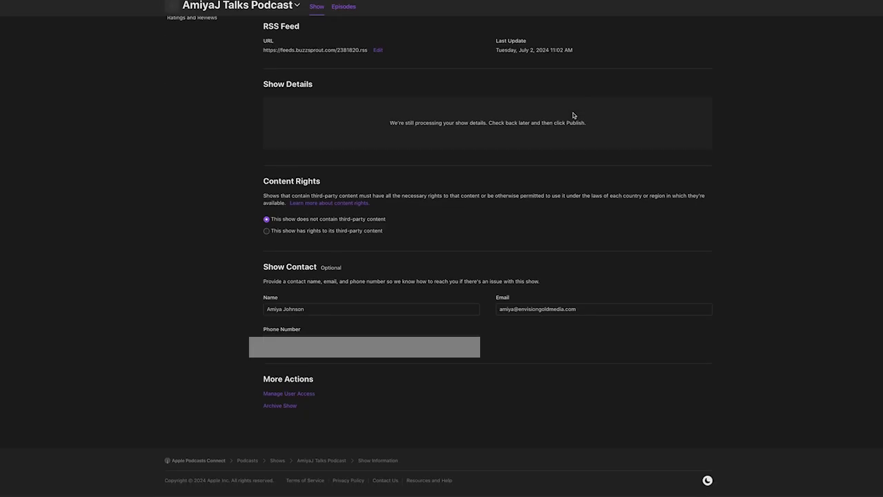
{"action": "scroll", "coordinate": [574, 131], "scroll_direction": "up", "scroll_amount": 2}
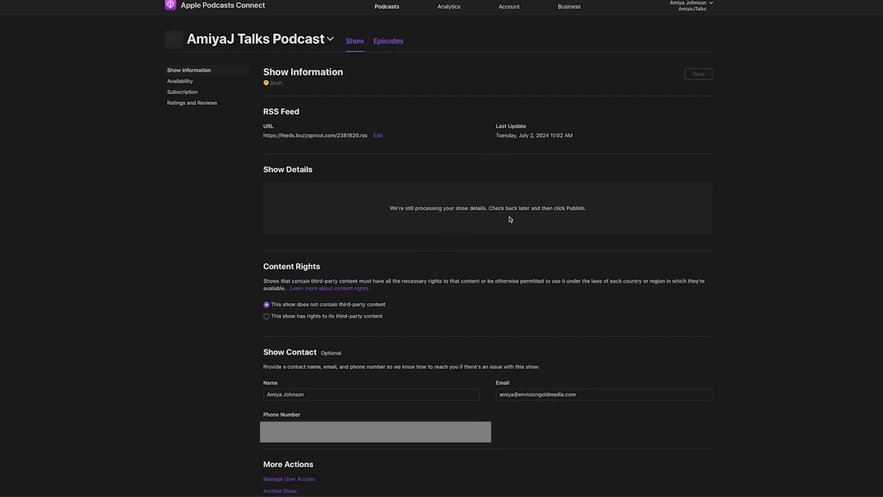
{"action": "scroll", "coordinate": [467, 227], "scroll_direction": "down", "scroll_amount": 2}
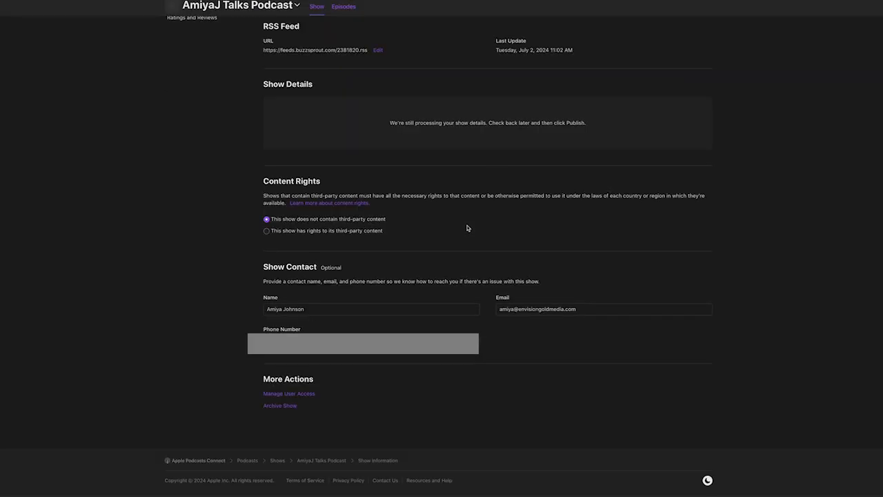
{"action": "scroll", "coordinate": [466, 227], "scroll_direction": "up", "scroll_amount": 2}
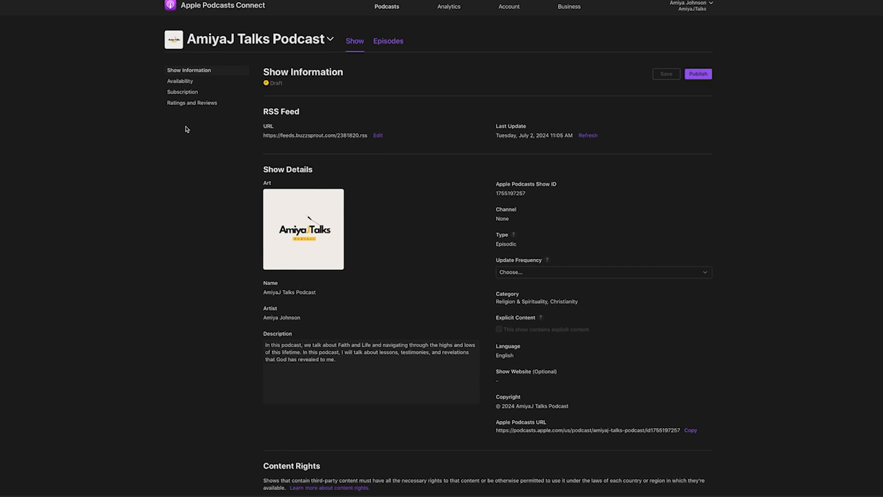
Go to the podcasts list and open the AmiyaJ Talks Podcast show details
{"action": "scroll", "coordinate": [411, 232], "scroll_direction": "down", "scroll_amount": 6}
{"action": "scroll", "coordinate": [411, 231], "scroll_direction": "down", "scroll_amount": 1}
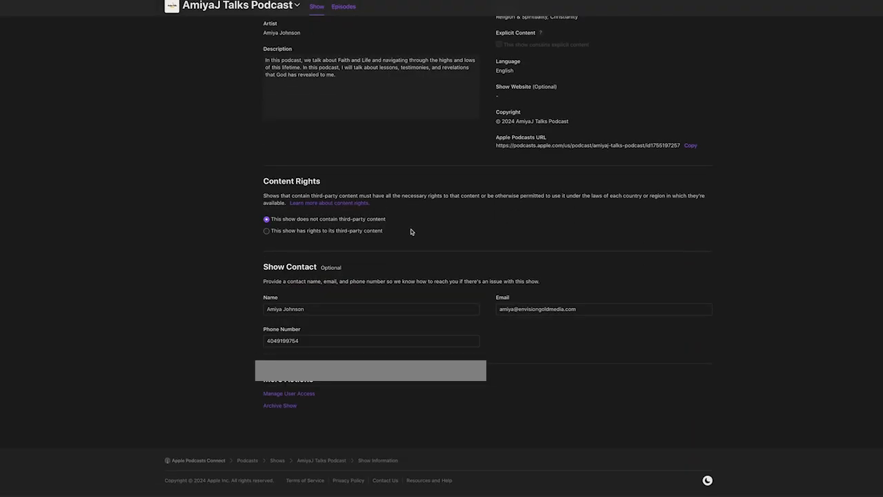
{"action": "scroll", "coordinate": [410, 232], "scroll_direction": "up", "scroll_amount": 3}
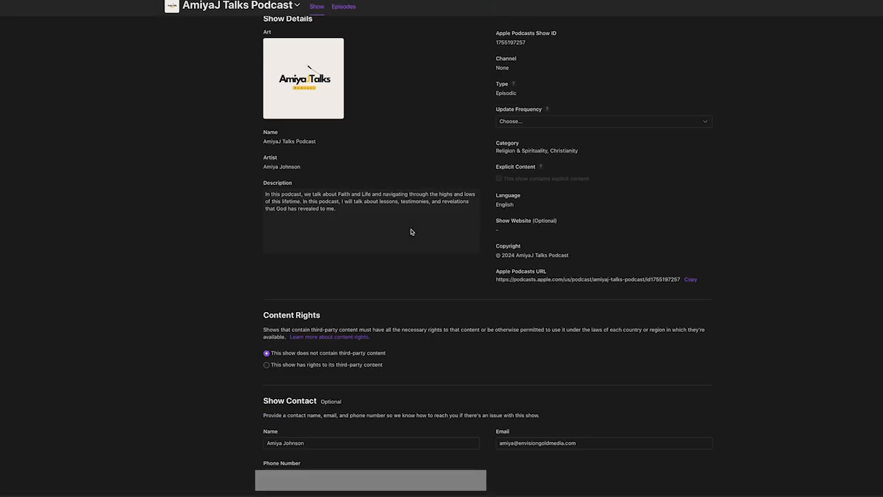
{"action": "scroll", "coordinate": [410, 231], "scroll_direction": "up", "scroll_amount": 4}
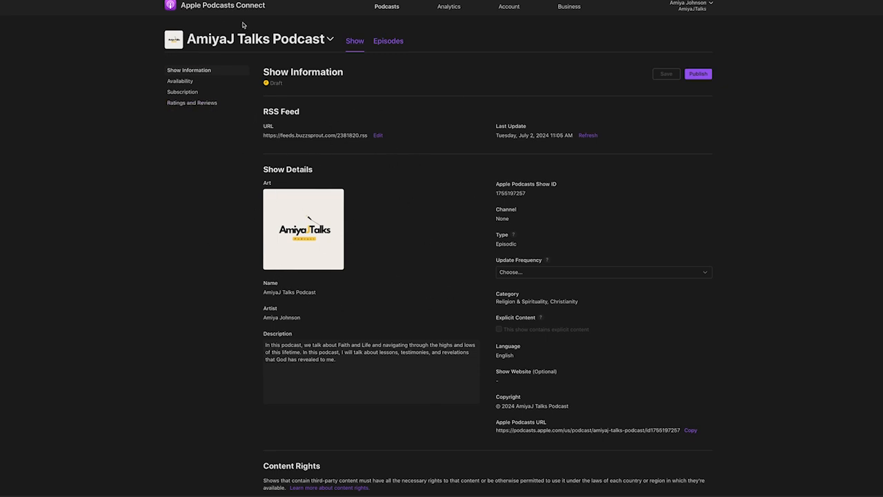
{"action": "left_click", "coordinate": [387, 10]}
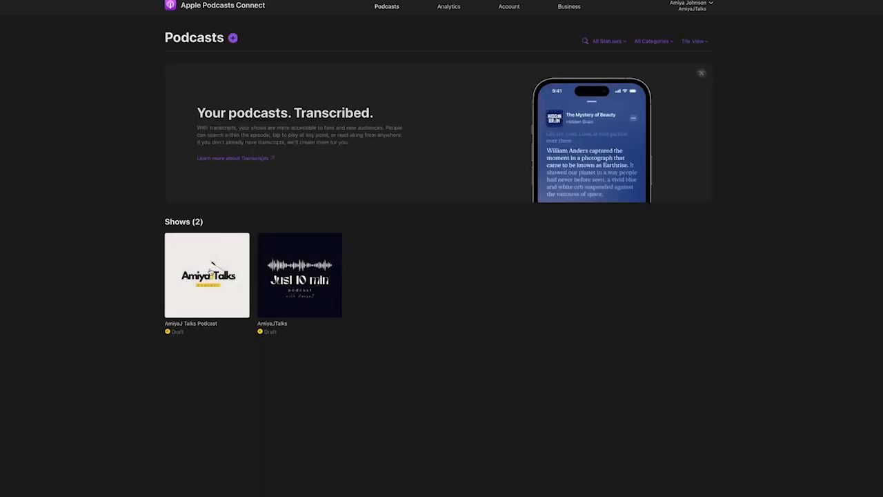
{"action": "left_click", "coordinate": [211, 265]}
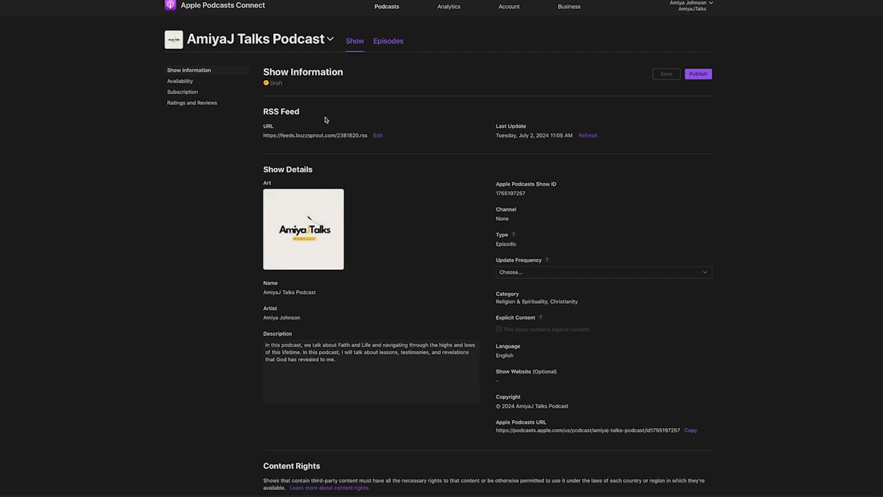
{"action": "scroll", "coordinate": [479, 242], "scroll_direction": "down", "scroll_amount": 10}
{"action": "scroll", "coordinate": [476, 246], "scroll_direction": "up", "scroll_amount": 10}
Set the show's Update Frequency to Weekly and save
{"action": "left_click", "coordinate": [698, 74]}
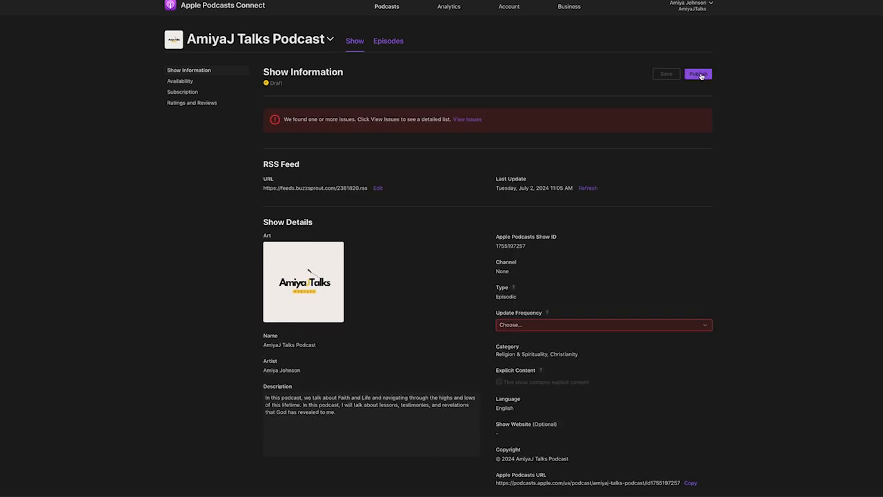
{"action": "scroll", "coordinate": [552, 273], "scroll_direction": "down", "scroll_amount": 1}
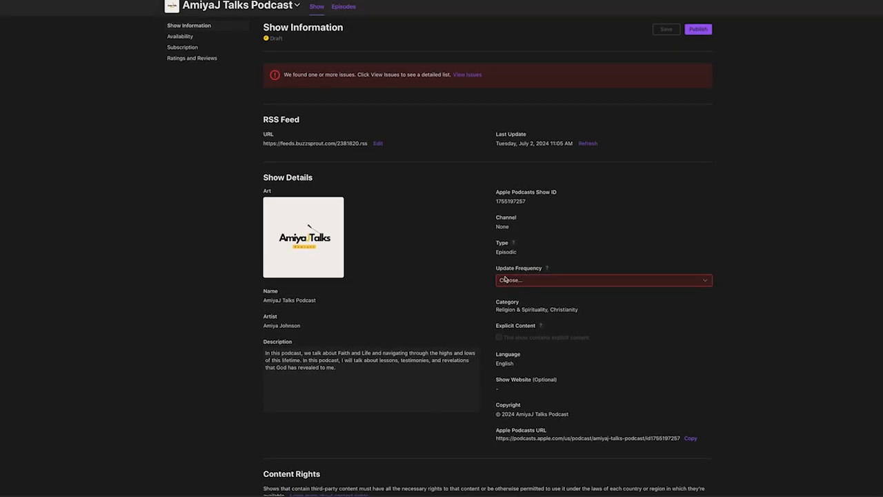
{"action": "left_click", "coordinate": [519, 281]}
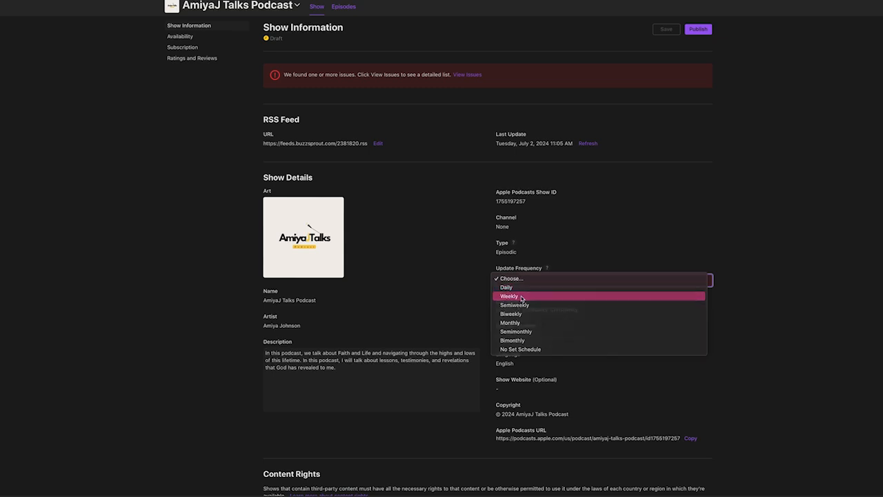
{"action": "left_click", "coordinate": [521, 297]}
{"action": "left_click", "coordinate": [585, 246]}
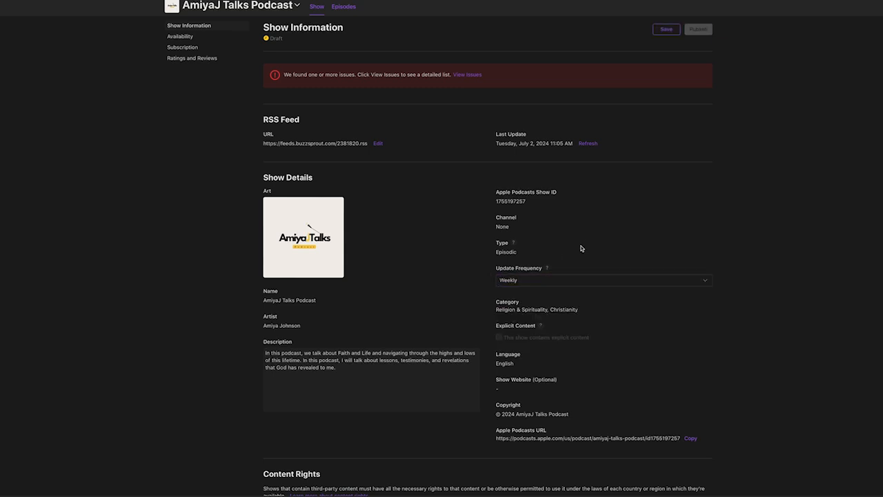
{"action": "scroll", "coordinate": [582, 248], "scroll_direction": "up", "scroll_amount": 1}
{"action": "left_click", "coordinate": [663, 75]}
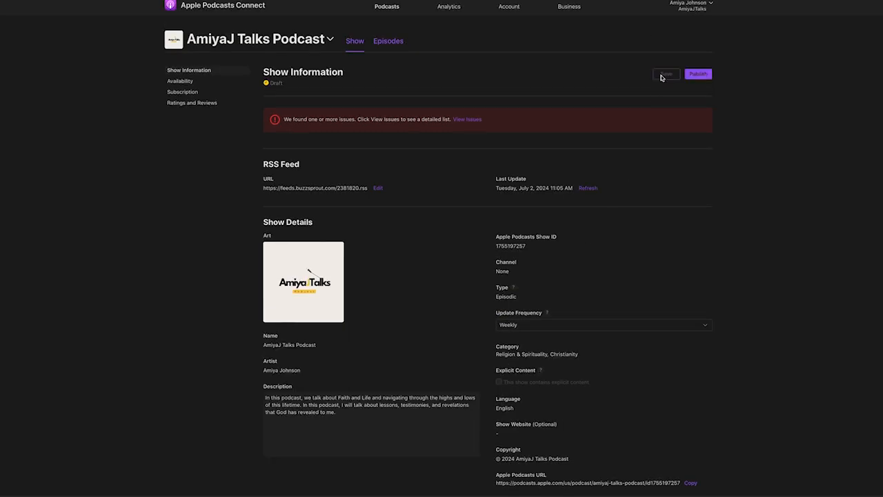
Publish AmiyaJ Talks Podcast on Apple Podcasts
{"action": "left_click", "coordinate": [705, 76]}
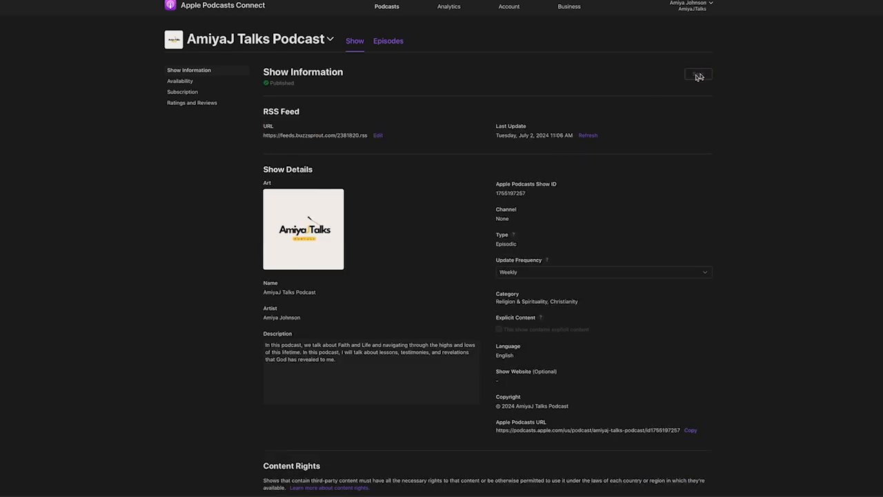
{"action": "scroll", "coordinate": [350, 200], "scroll_direction": "down", "scroll_amount": 5}
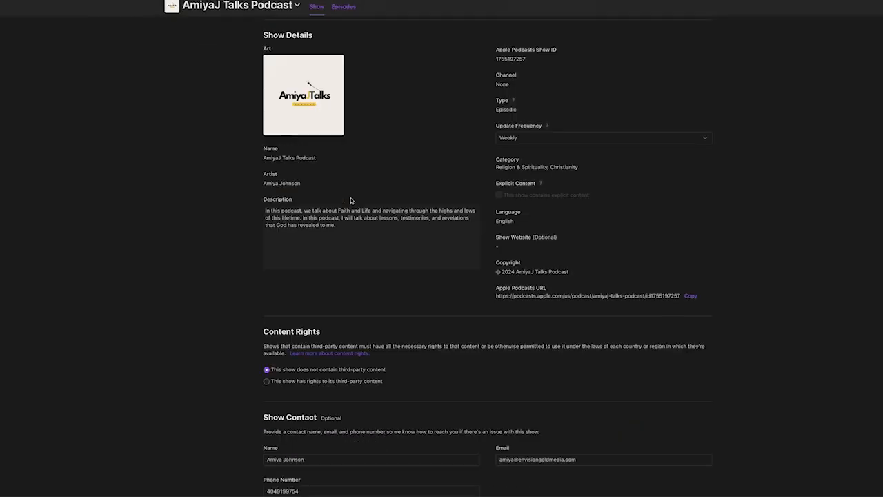
{"action": "scroll", "coordinate": [350, 200], "scroll_direction": "up", "scroll_amount": 4}
{"action": "scroll", "coordinate": [350, 200], "scroll_direction": "up", "scroll_amount": 1}
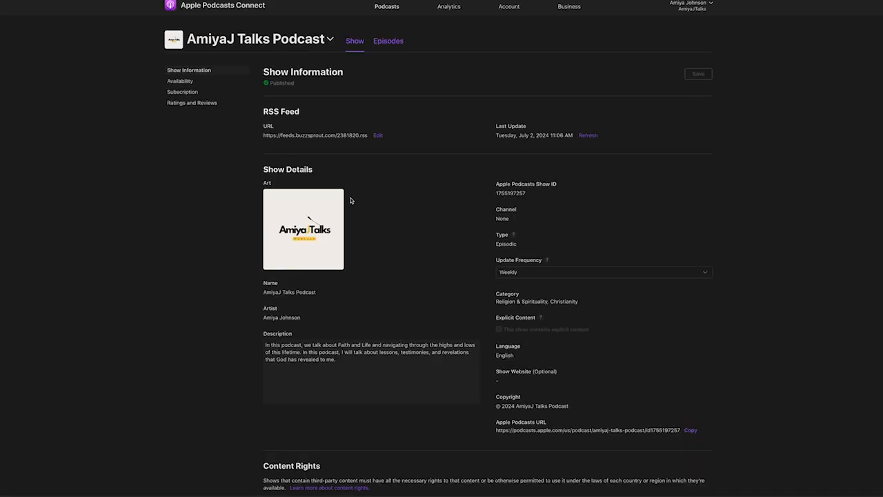
Return to the Podcasts list, then switch back to the Buzzsprout browser tab
{"action": "left_click", "coordinate": [388, 6]}
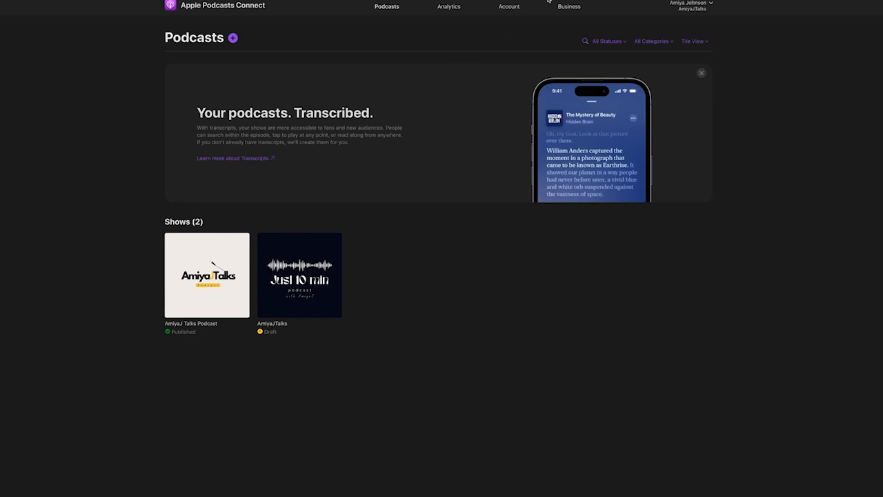
{"action": "mouse_move", "coordinate": [602, 14]}
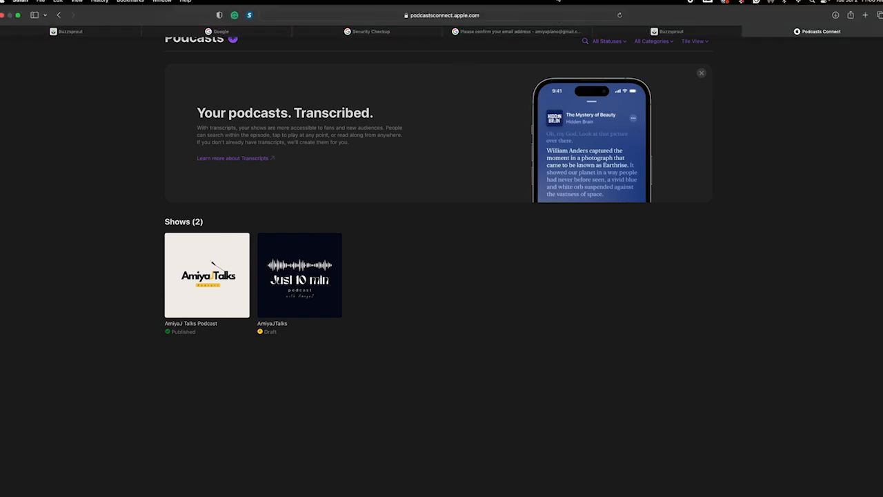
{"action": "left_click", "coordinate": [635, 32]}
{"action": "scroll", "coordinate": [493, 244], "scroll_direction": "up", "scroll_amount": 15}
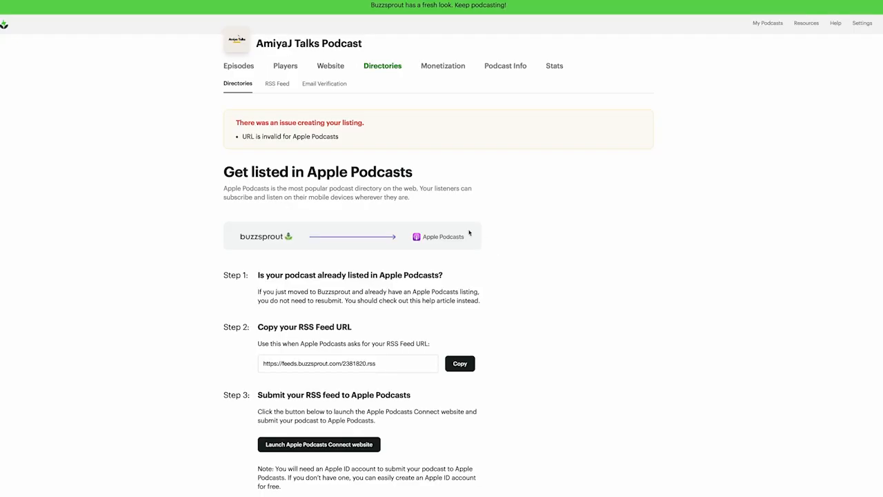
Return to Buzzsprout's Directories page and submit the podcast to Spotify
{"action": "left_click", "coordinate": [243, 66]}
{"action": "left_click", "coordinate": [292, 46]}
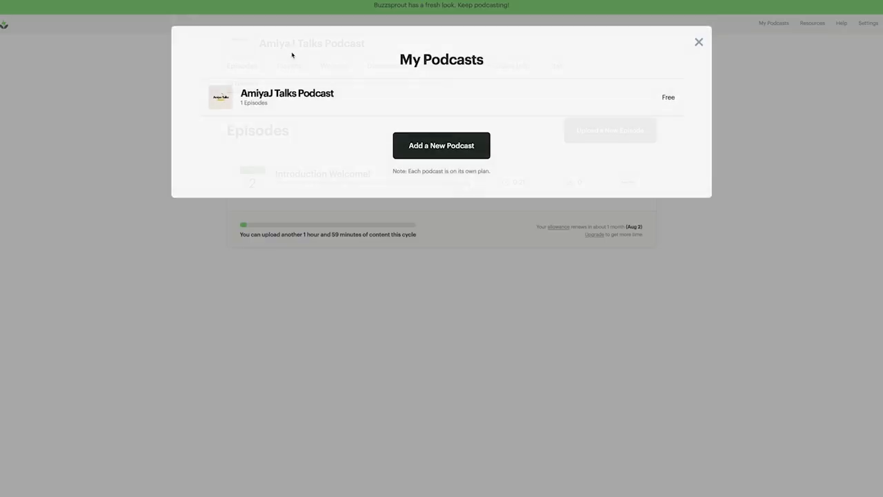
{"action": "left_click", "coordinate": [699, 44]}
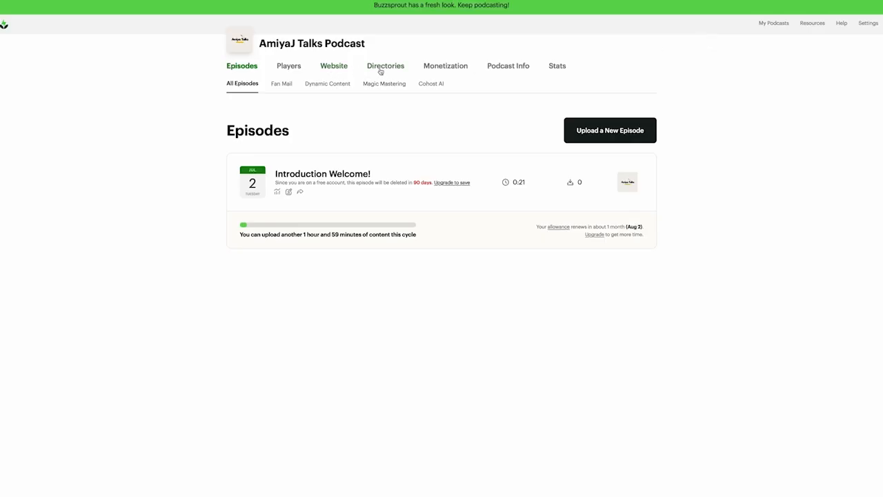
{"action": "left_click", "coordinate": [382, 67]}
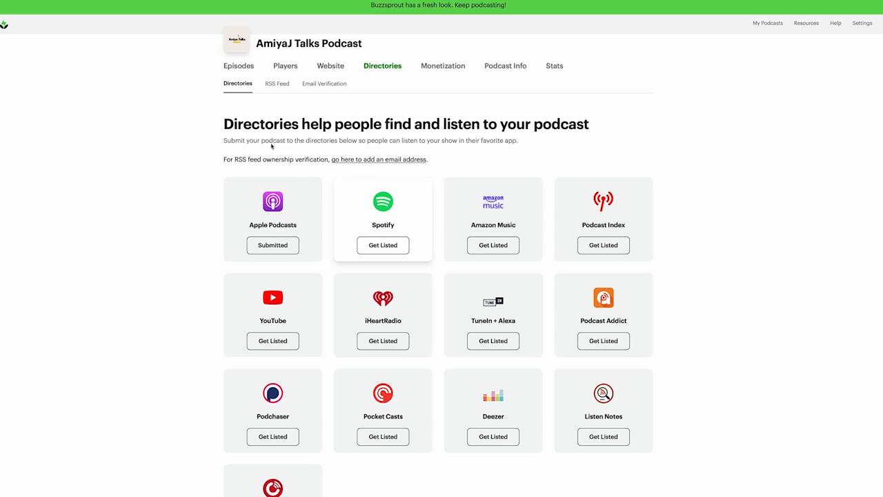
{"action": "left_click", "coordinate": [380, 247]}
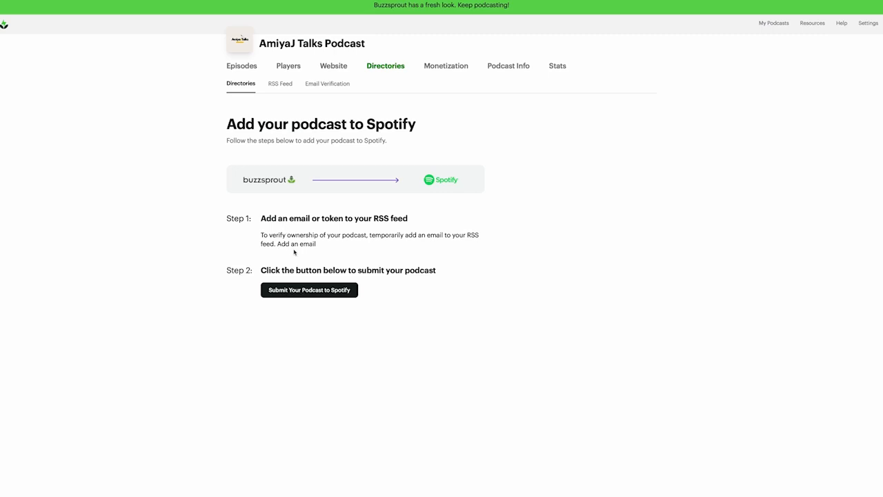
{"action": "left_click", "coordinate": [299, 291]}
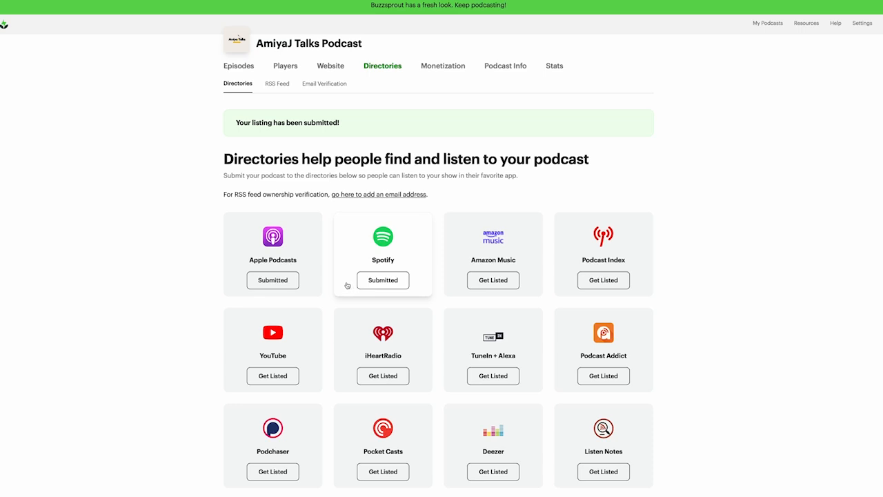
Review the Amazon Music license, agree, and submit the podcast to Amazon Music
{"action": "scroll", "coordinate": [345, 284], "scroll_direction": "down", "scroll_amount": 2}
{"action": "scroll", "coordinate": [344, 284], "scroll_direction": "up", "scroll_amount": 2}
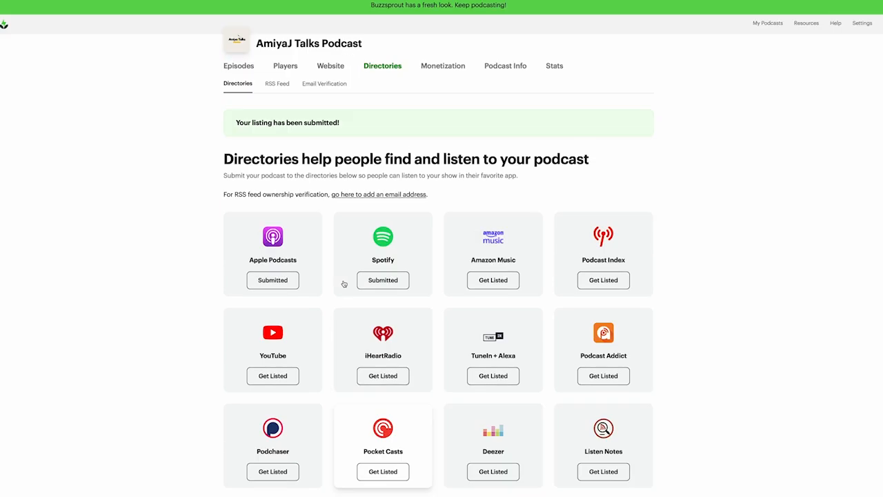
{"action": "left_click", "coordinate": [501, 282]}
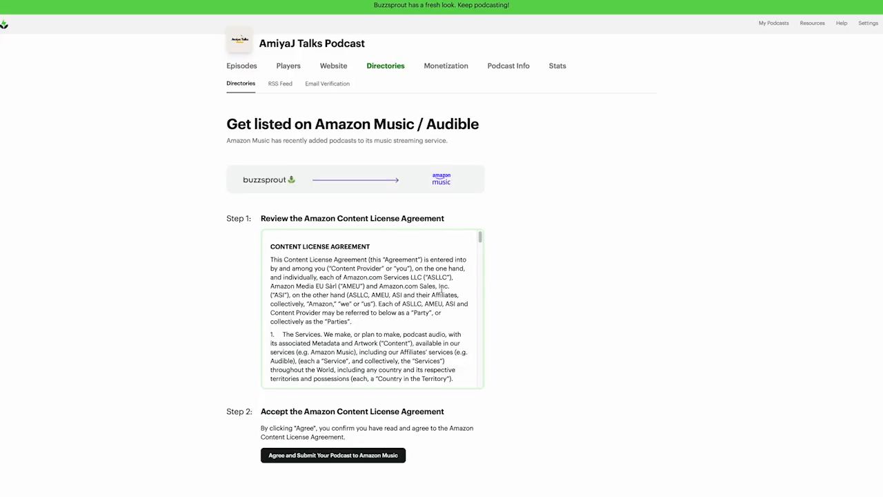
{"action": "scroll", "coordinate": [374, 282], "scroll_direction": "down", "scroll_amount": 10}
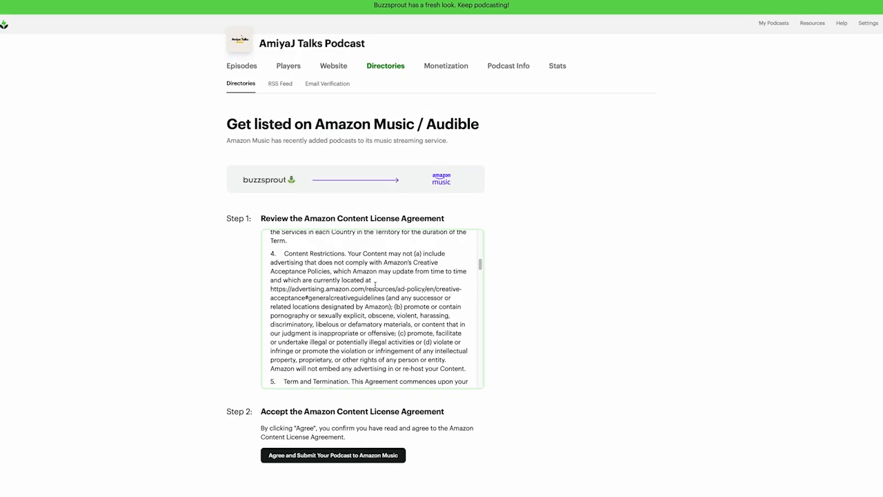
{"action": "scroll", "coordinate": [374, 284], "scroll_direction": "down", "scroll_amount": 5}
{"action": "left_click_drag", "start_coordinate": [481, 314], "coordinate": [469, 230]}
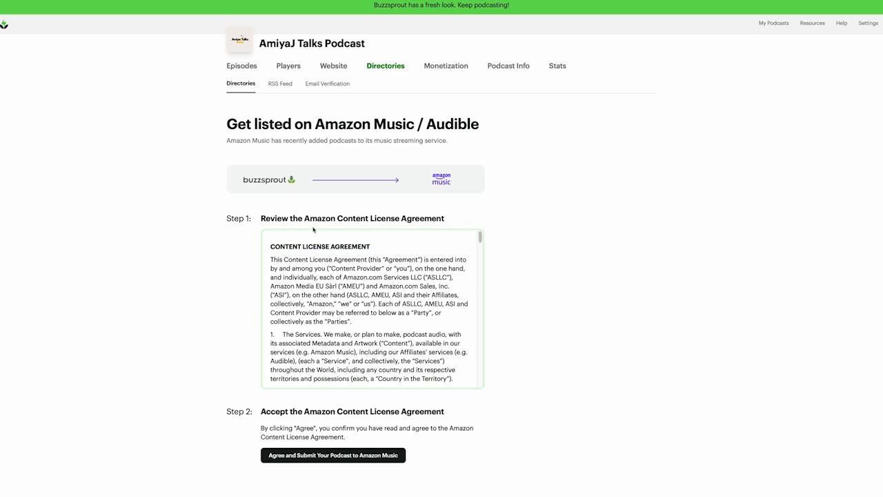
{"action": "left_click_drag", "start_coordinate": [480, 240], "coordinate": [477, 400]}
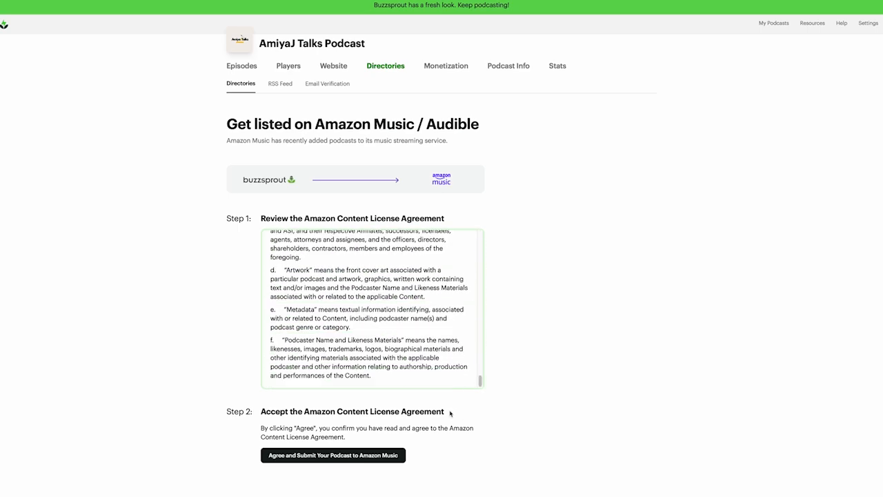
{"action": "left_click", "coordinate": [360, 460]}
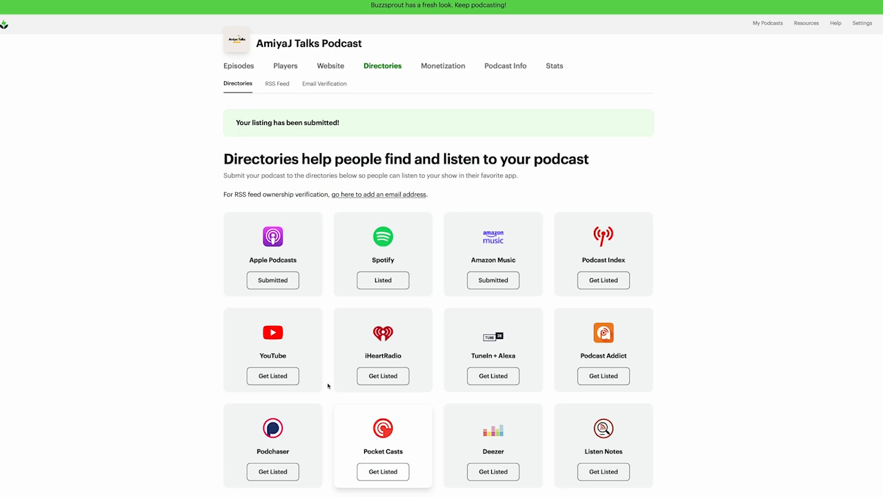
Go back to the Episodes list showing Introduction Welcome!
{"action": "scroll", "coordinate": [441, 359], "scroll_direction": "down", "scroll_amount": 3}
{"action": "scroll", "coordinate": [438, 364], "scroll_direction": "up", "scroll_amount": 3}
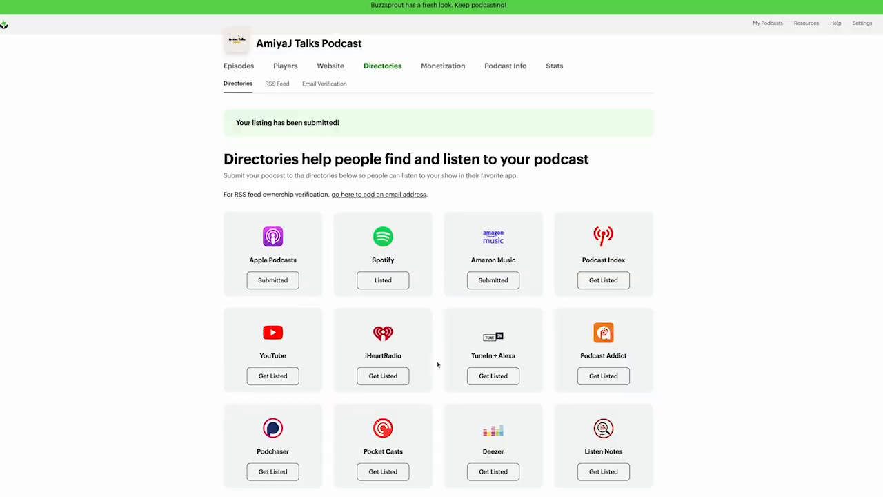
{"action": "left_click", "coordinate": [247, 65]}
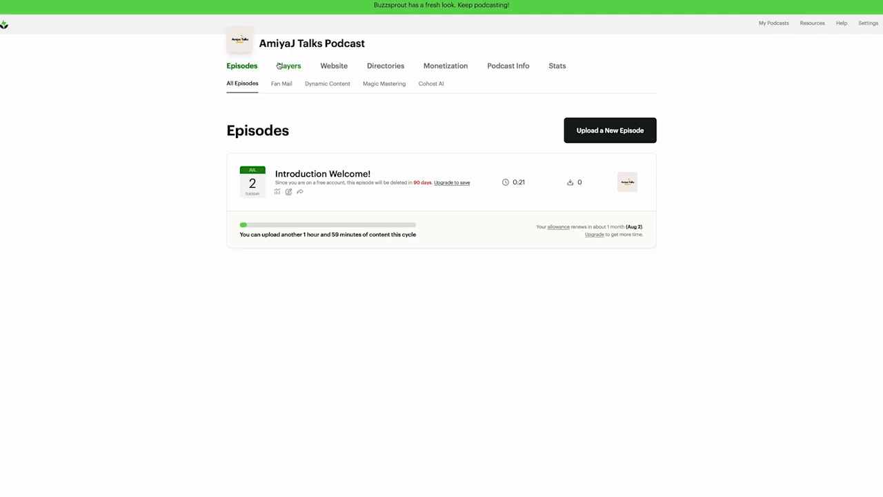